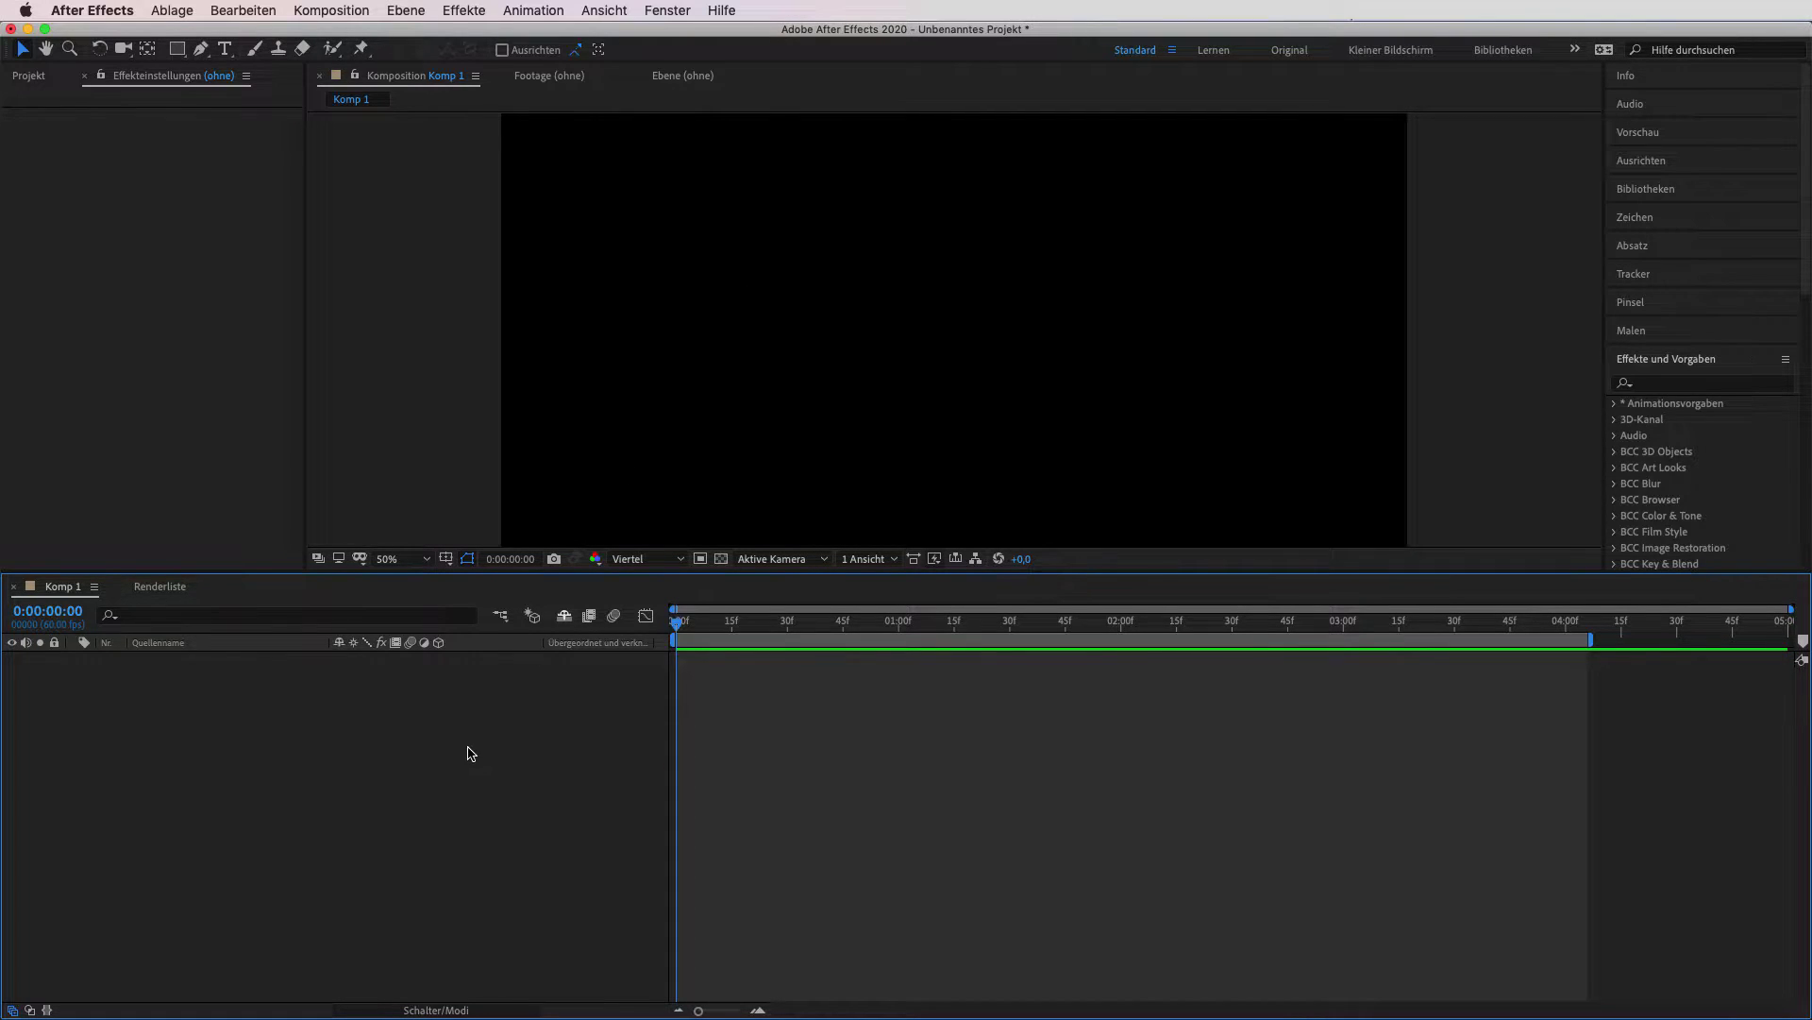
- Start a new composition, Komp 2, at 1920×1080, 60 fps and 0:00:05:00 duration
key("super+n")
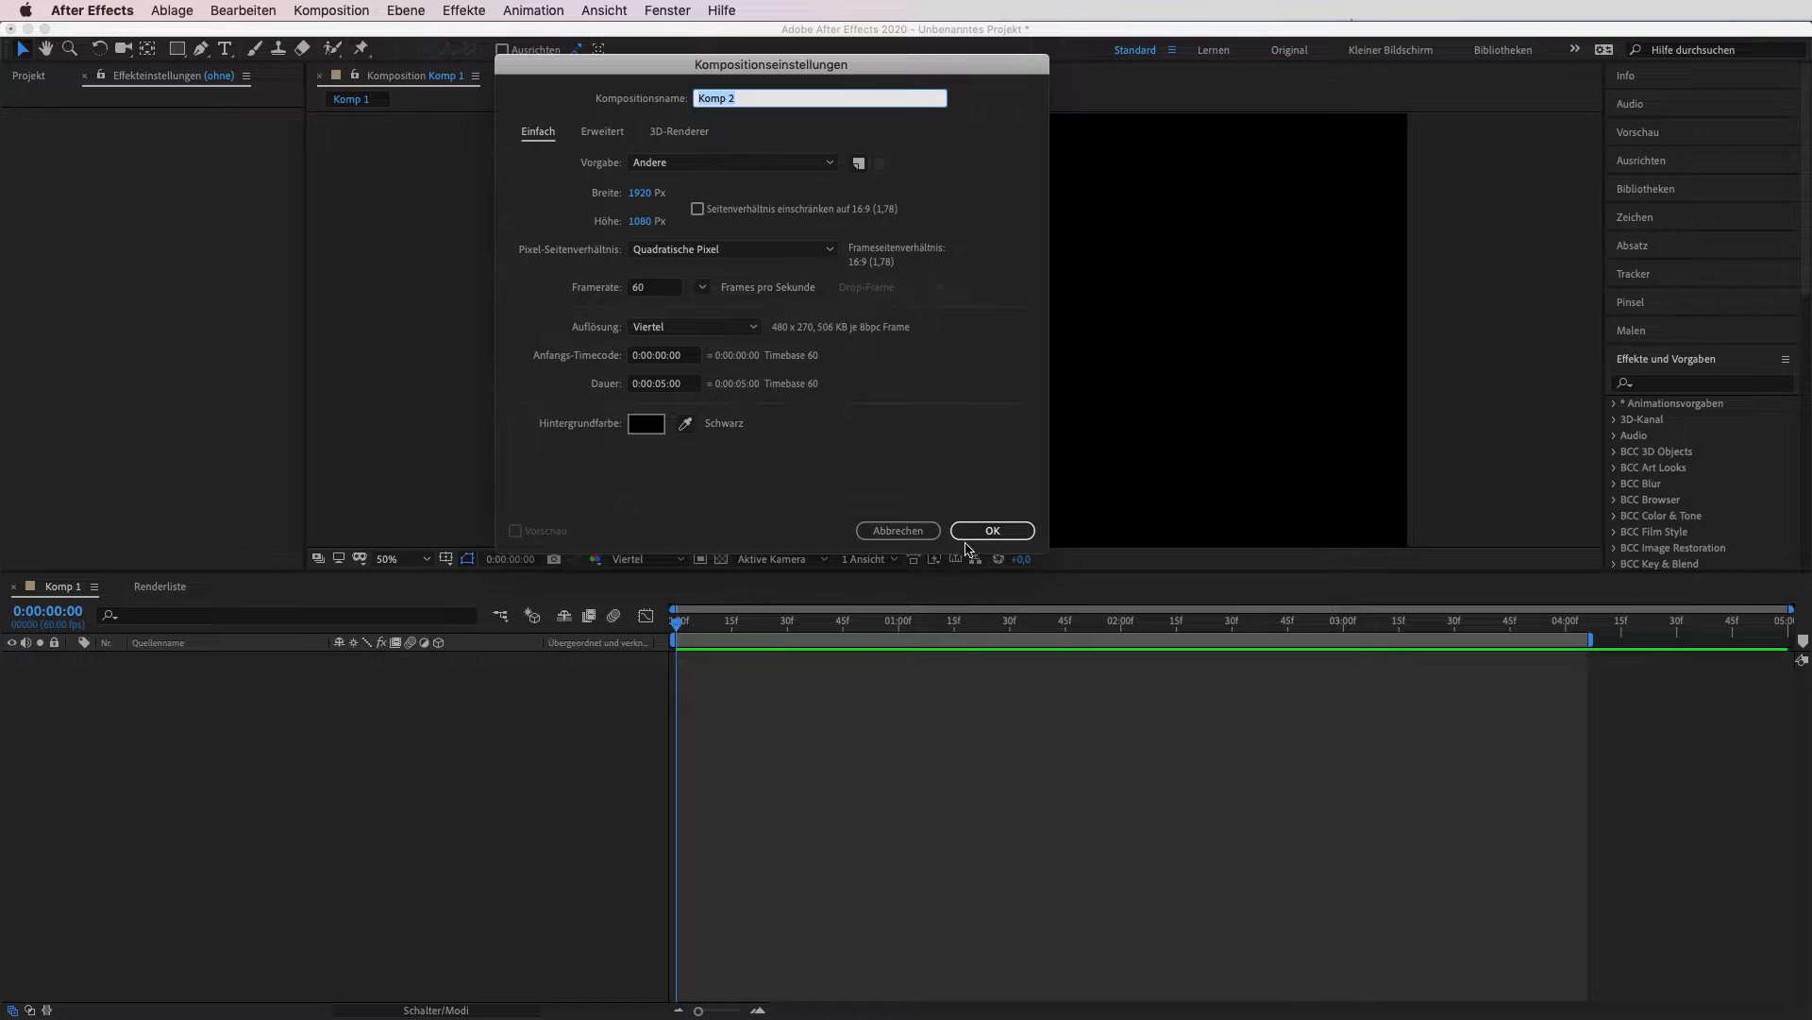
- Confirm the Komp 2 settings and add a new empty text layer from the timeline
left_click(973, 534)
right_click(421, 796)
mouse_move(443, 805)
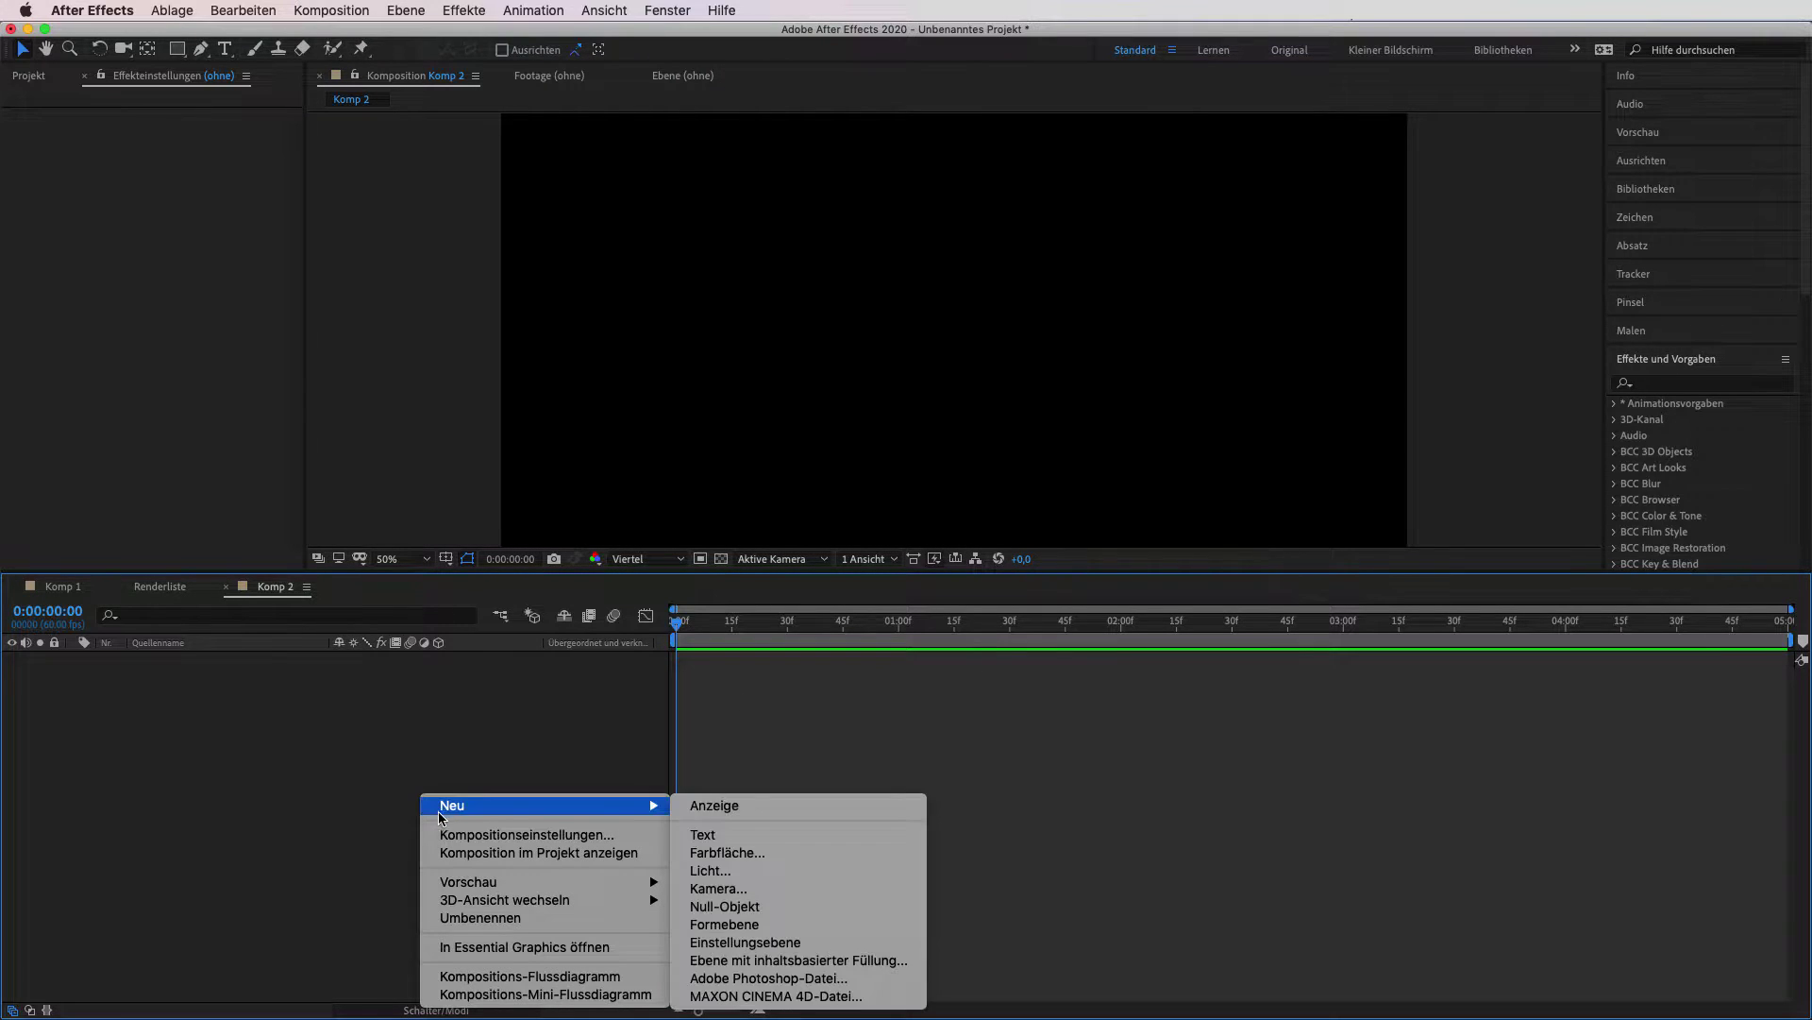
left_click(722, 837)
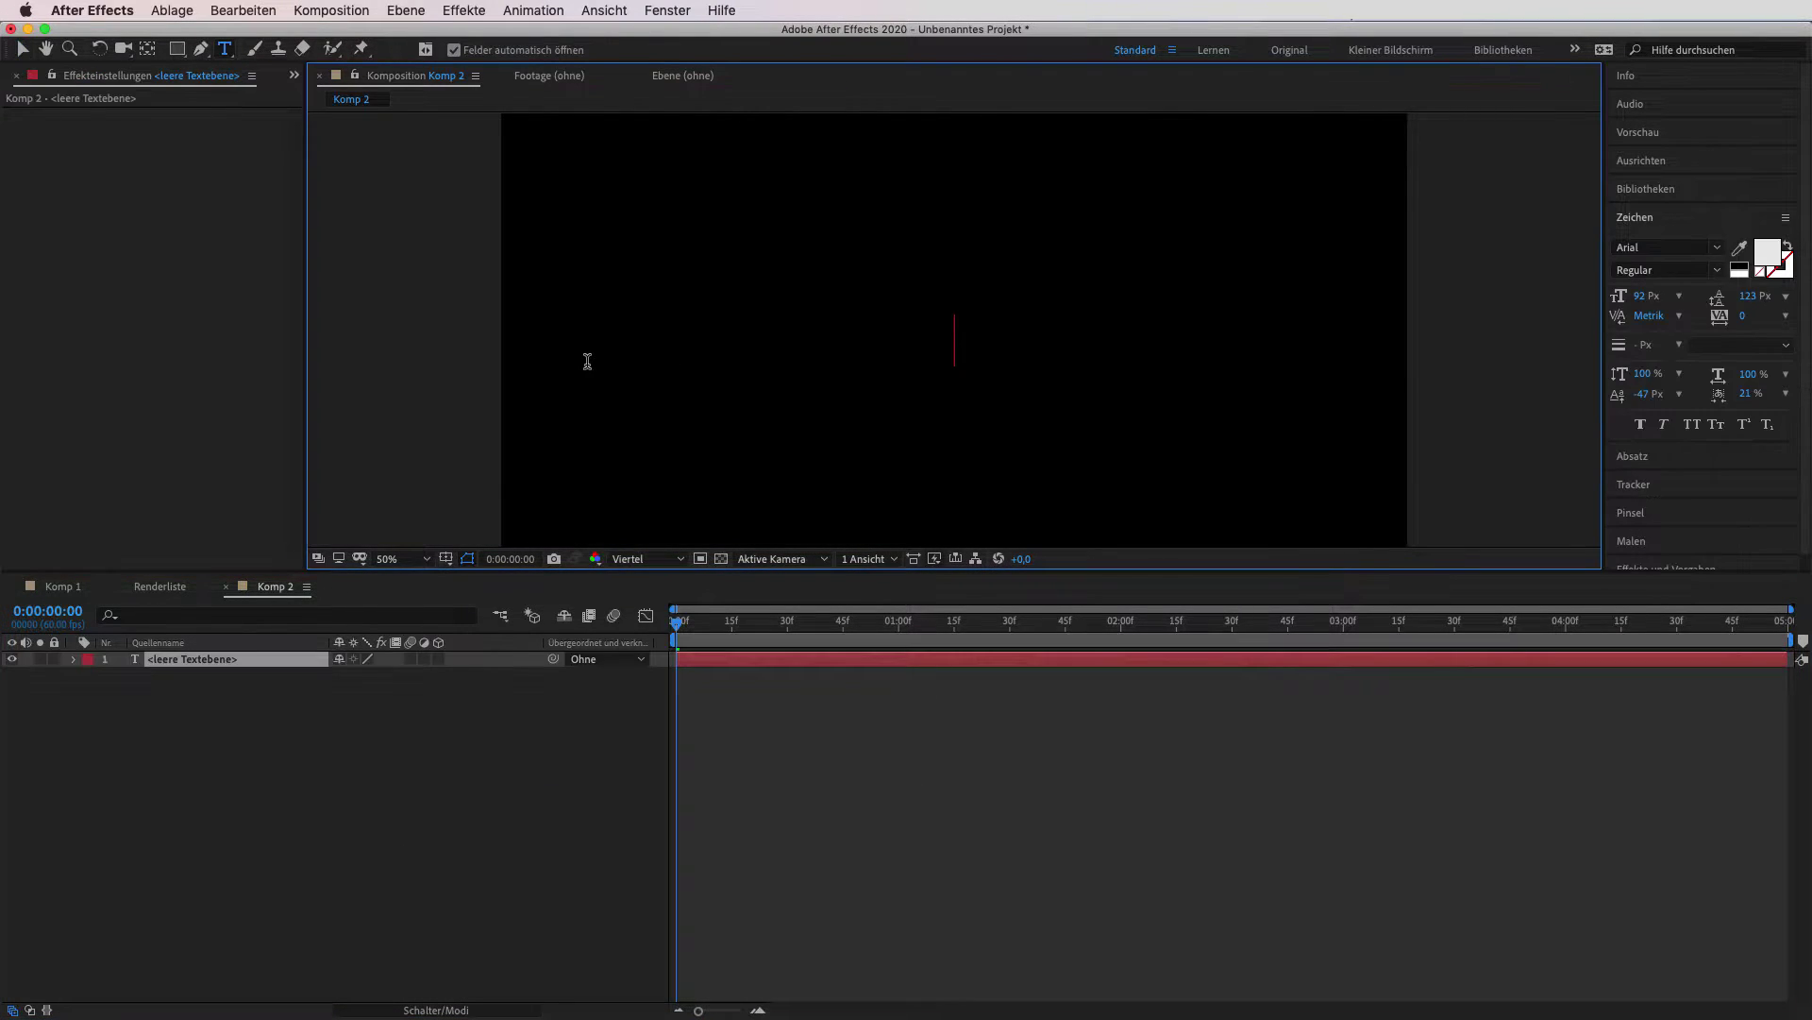
- Type 'Bitte Abonnieren!', correcting the typos, and centre the text horizontally in the frame
type("Bitt")
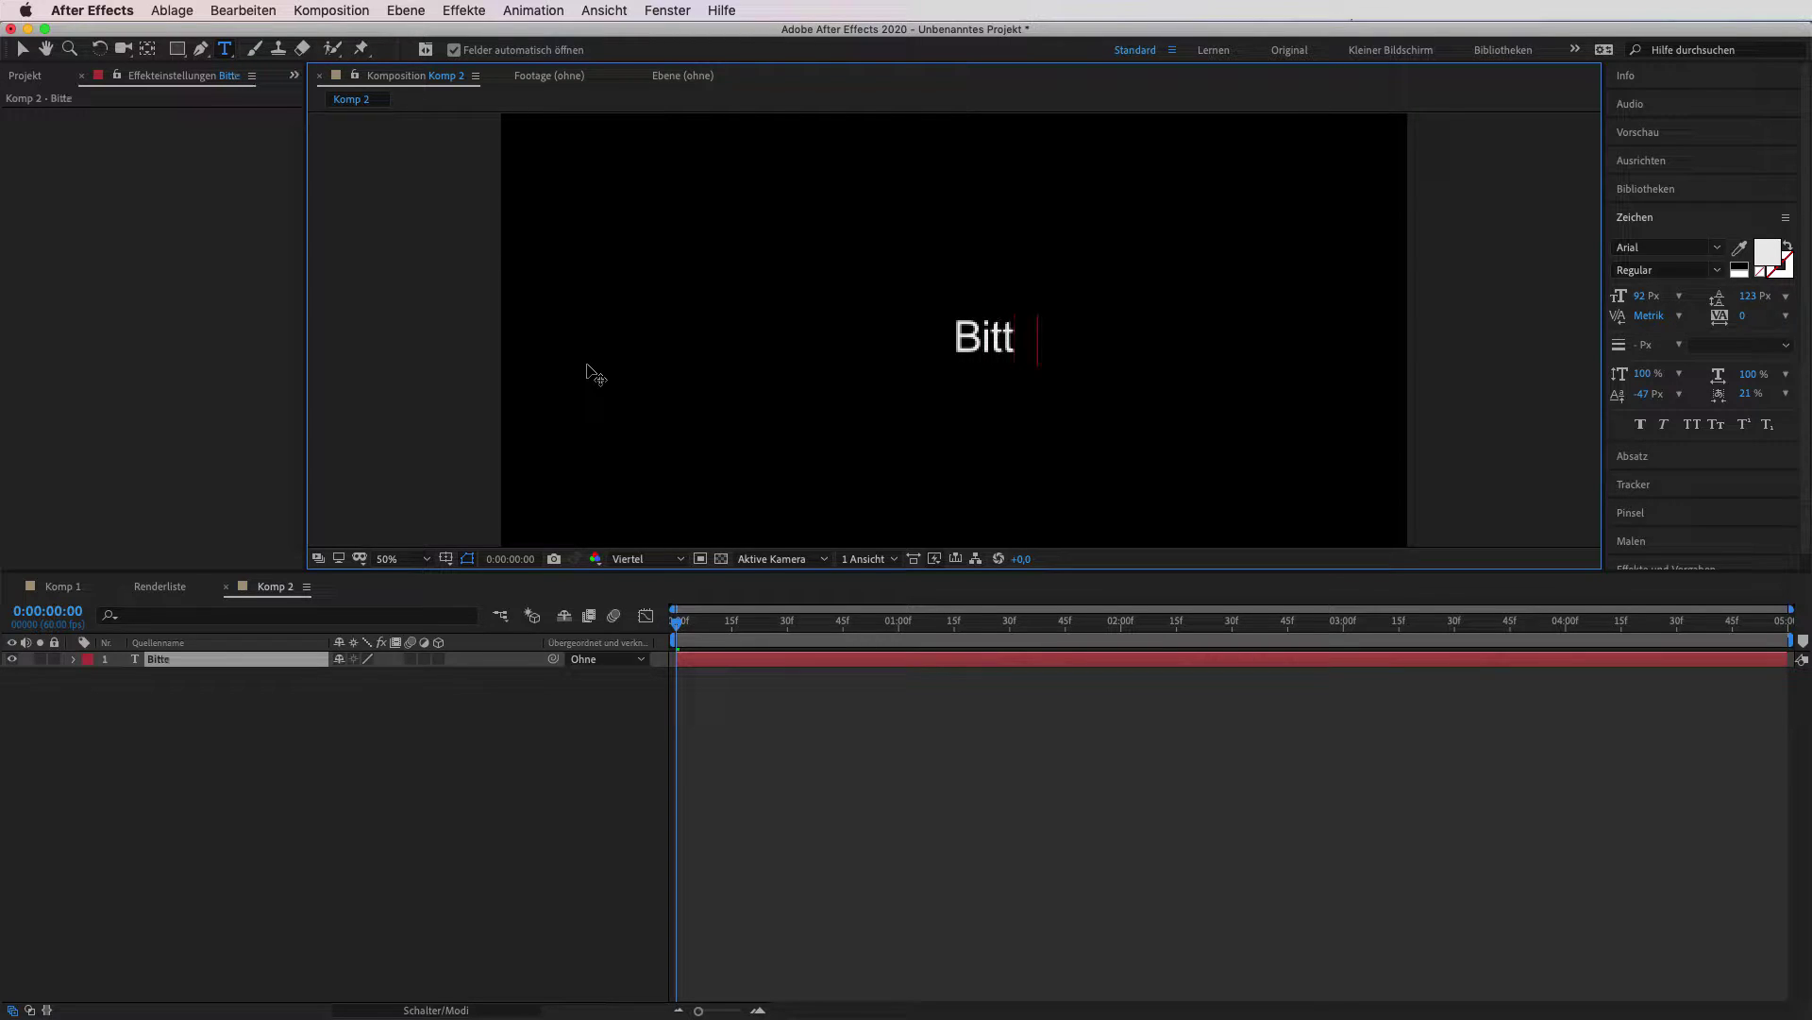
type("e Ab")
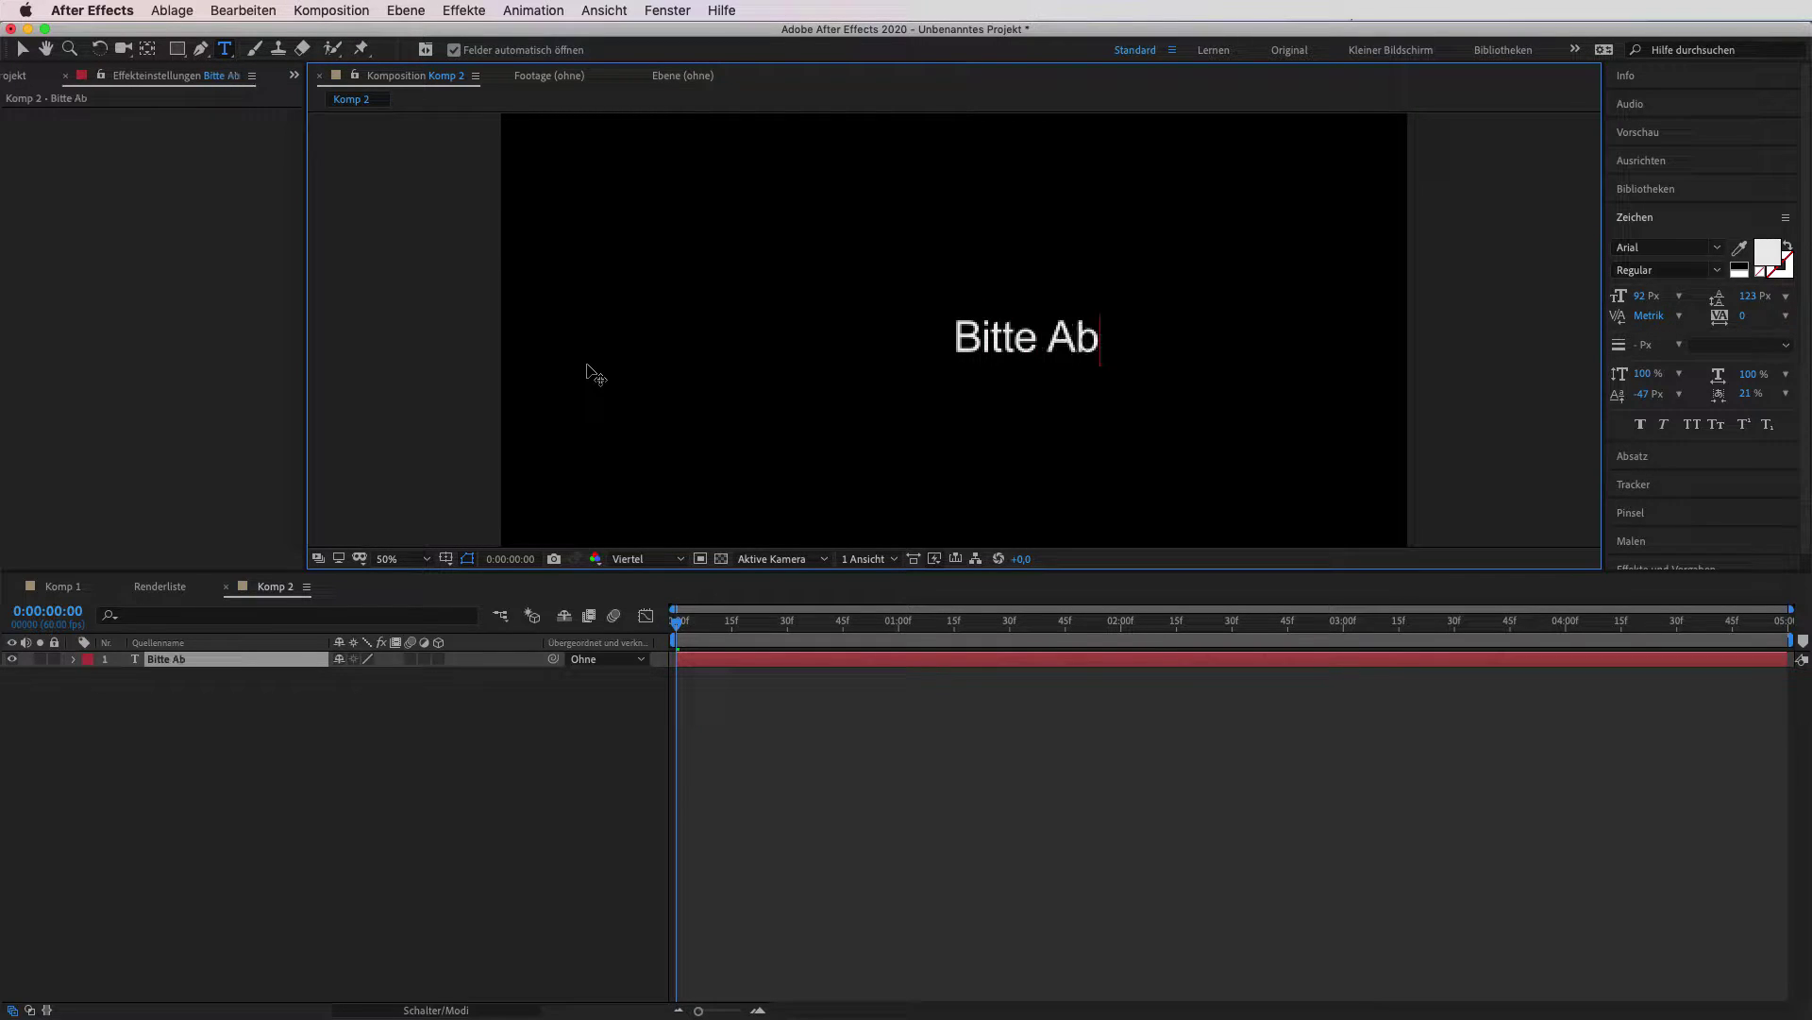
type("onniere!")
key("BackSpace")
key("BackSpace")
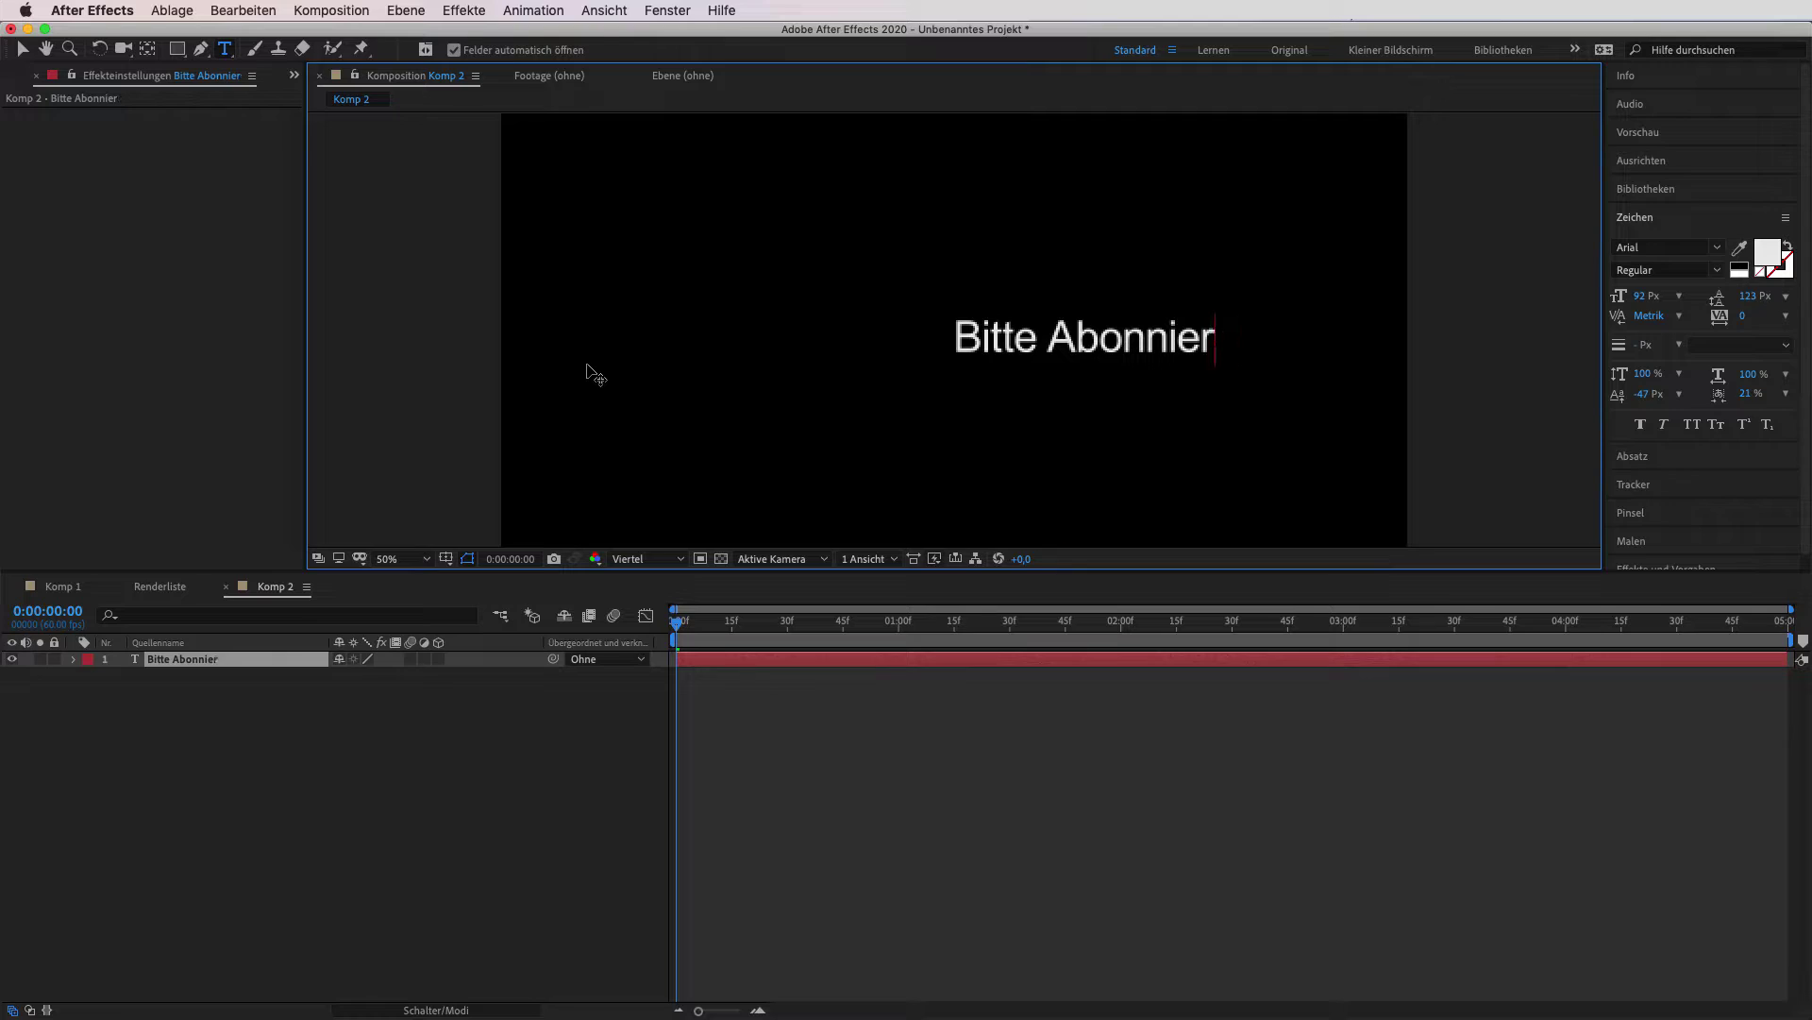
type("n!")
key("Escape")
key("v")
left_click_drag(1015, 351, 878, 351)
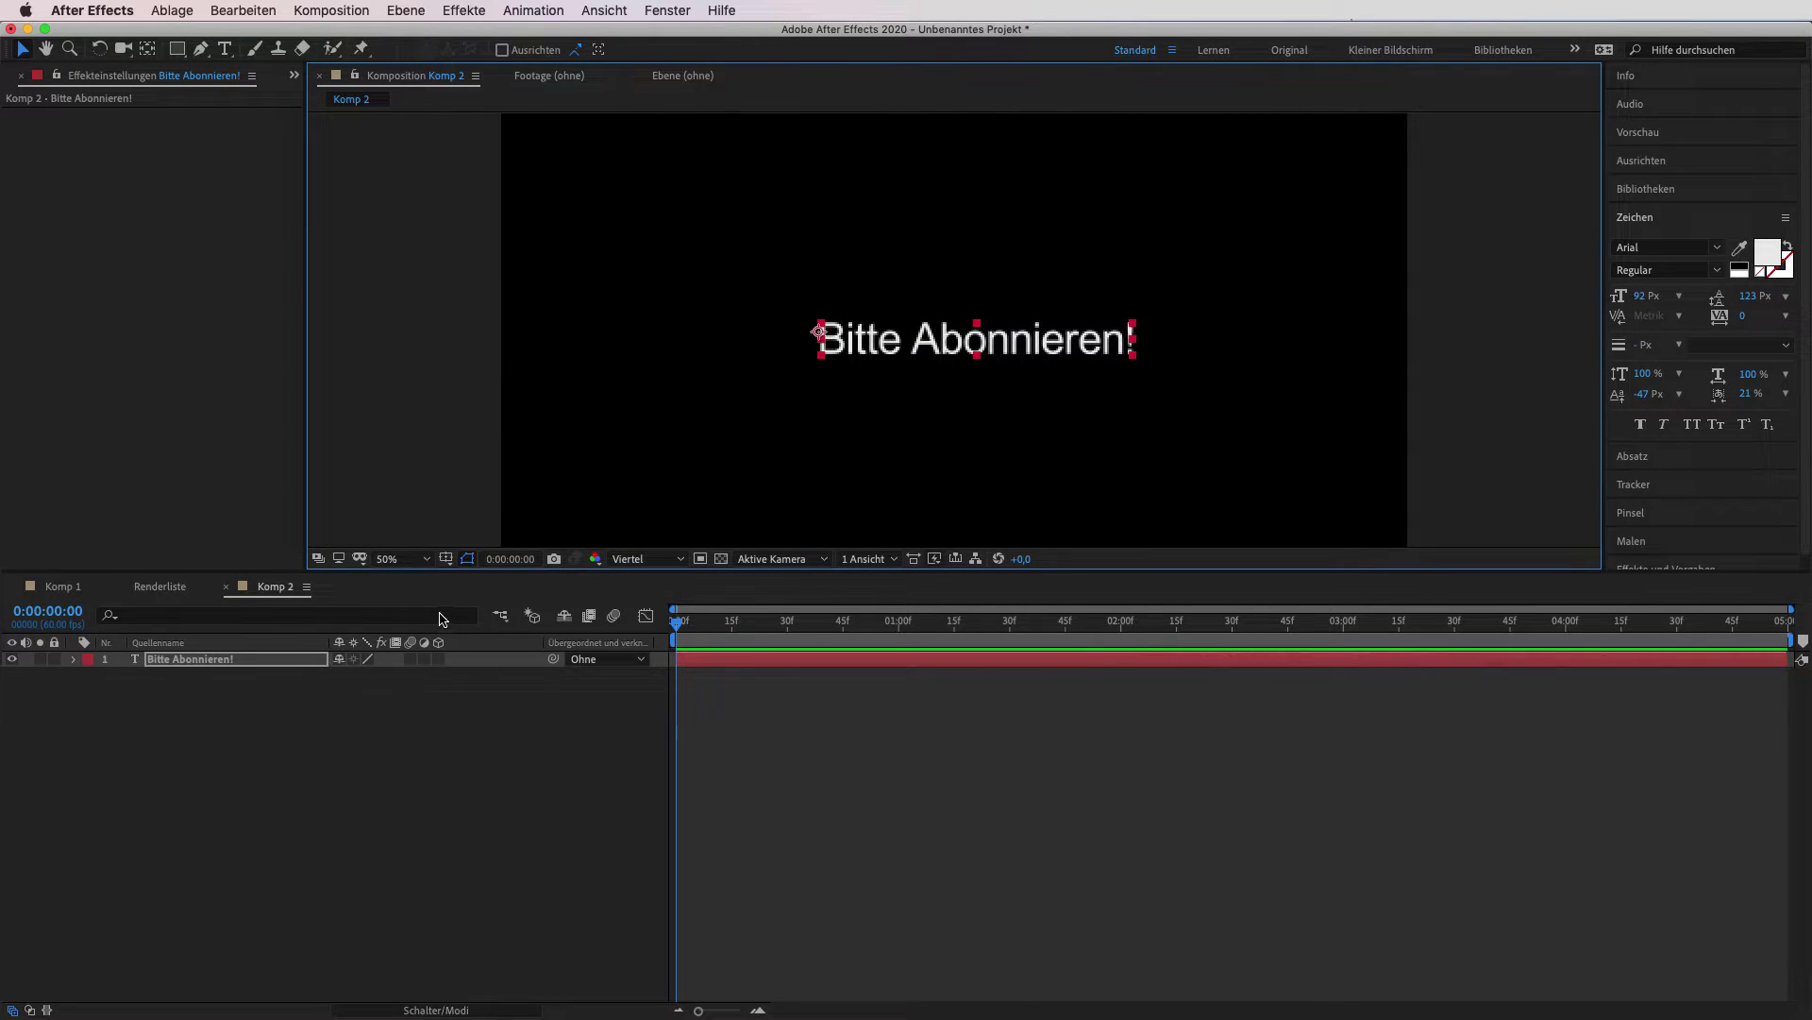
- Select the Bitte Abonnieren! layer and browse presets in Bridge via Effekte und Vorgaben > Vorgaben durchsuchen
left_click(198, 664)
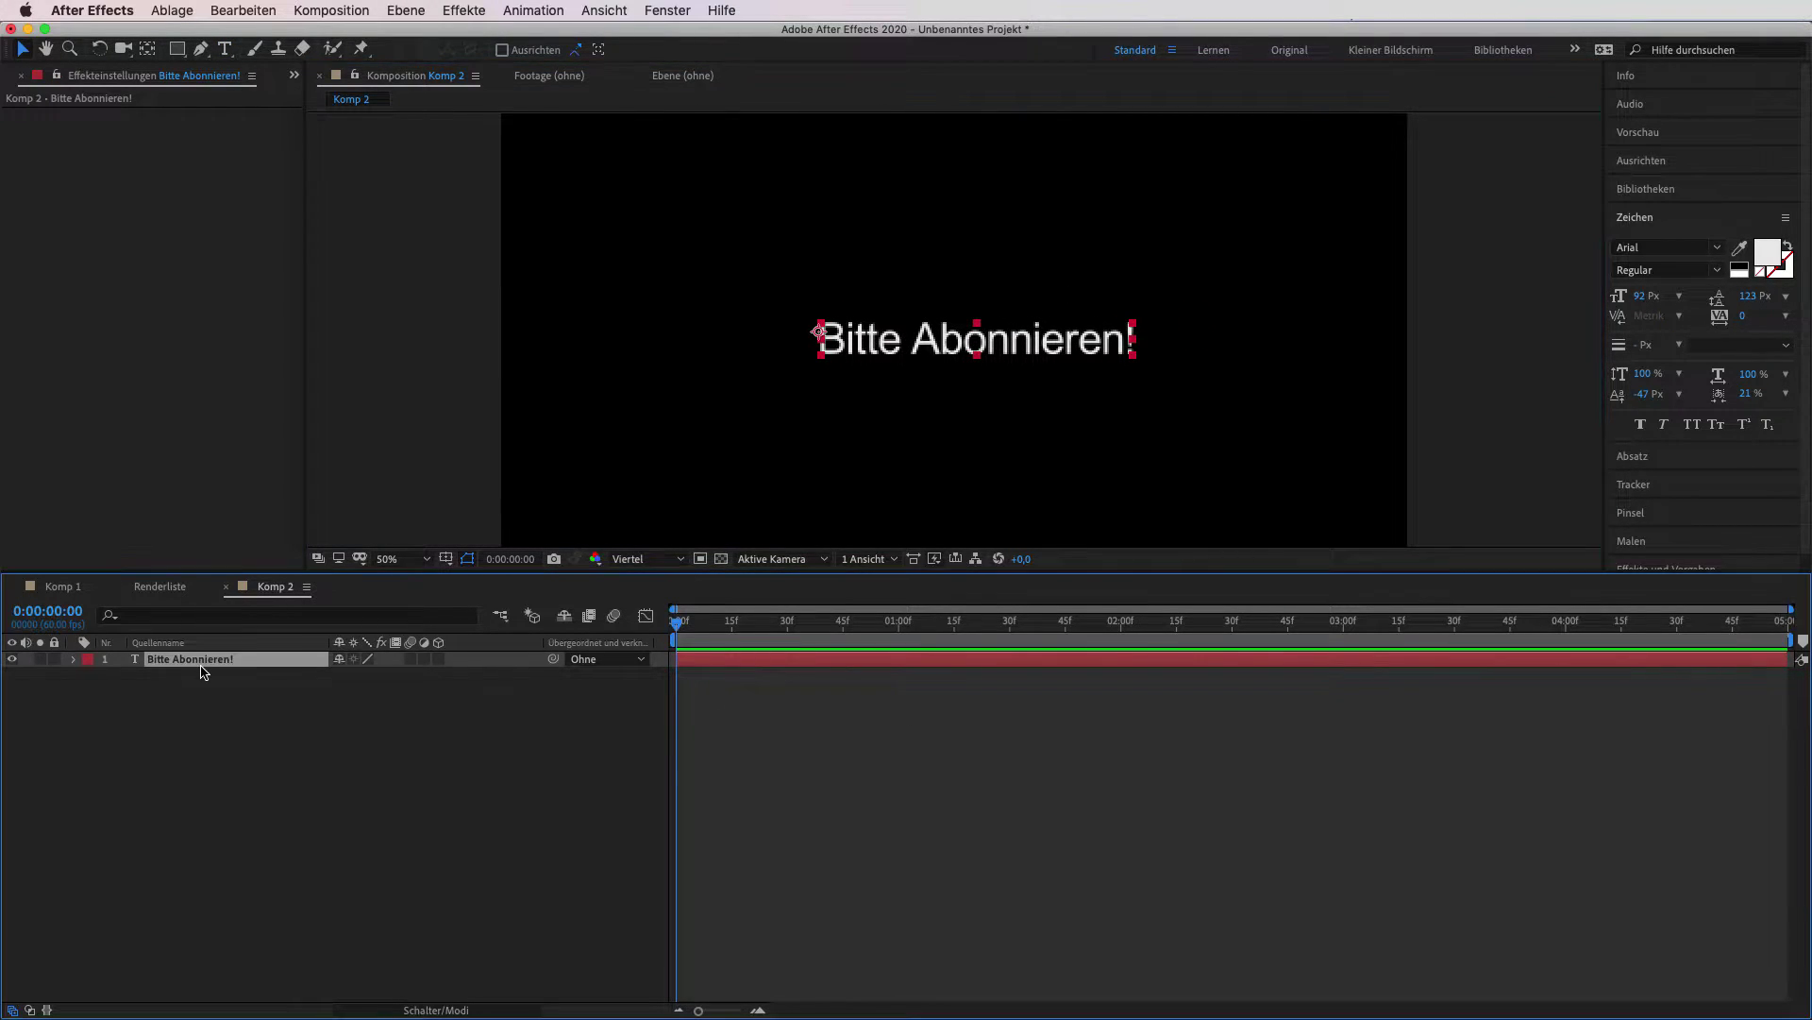
scroll(1692, 502, "down", 1)
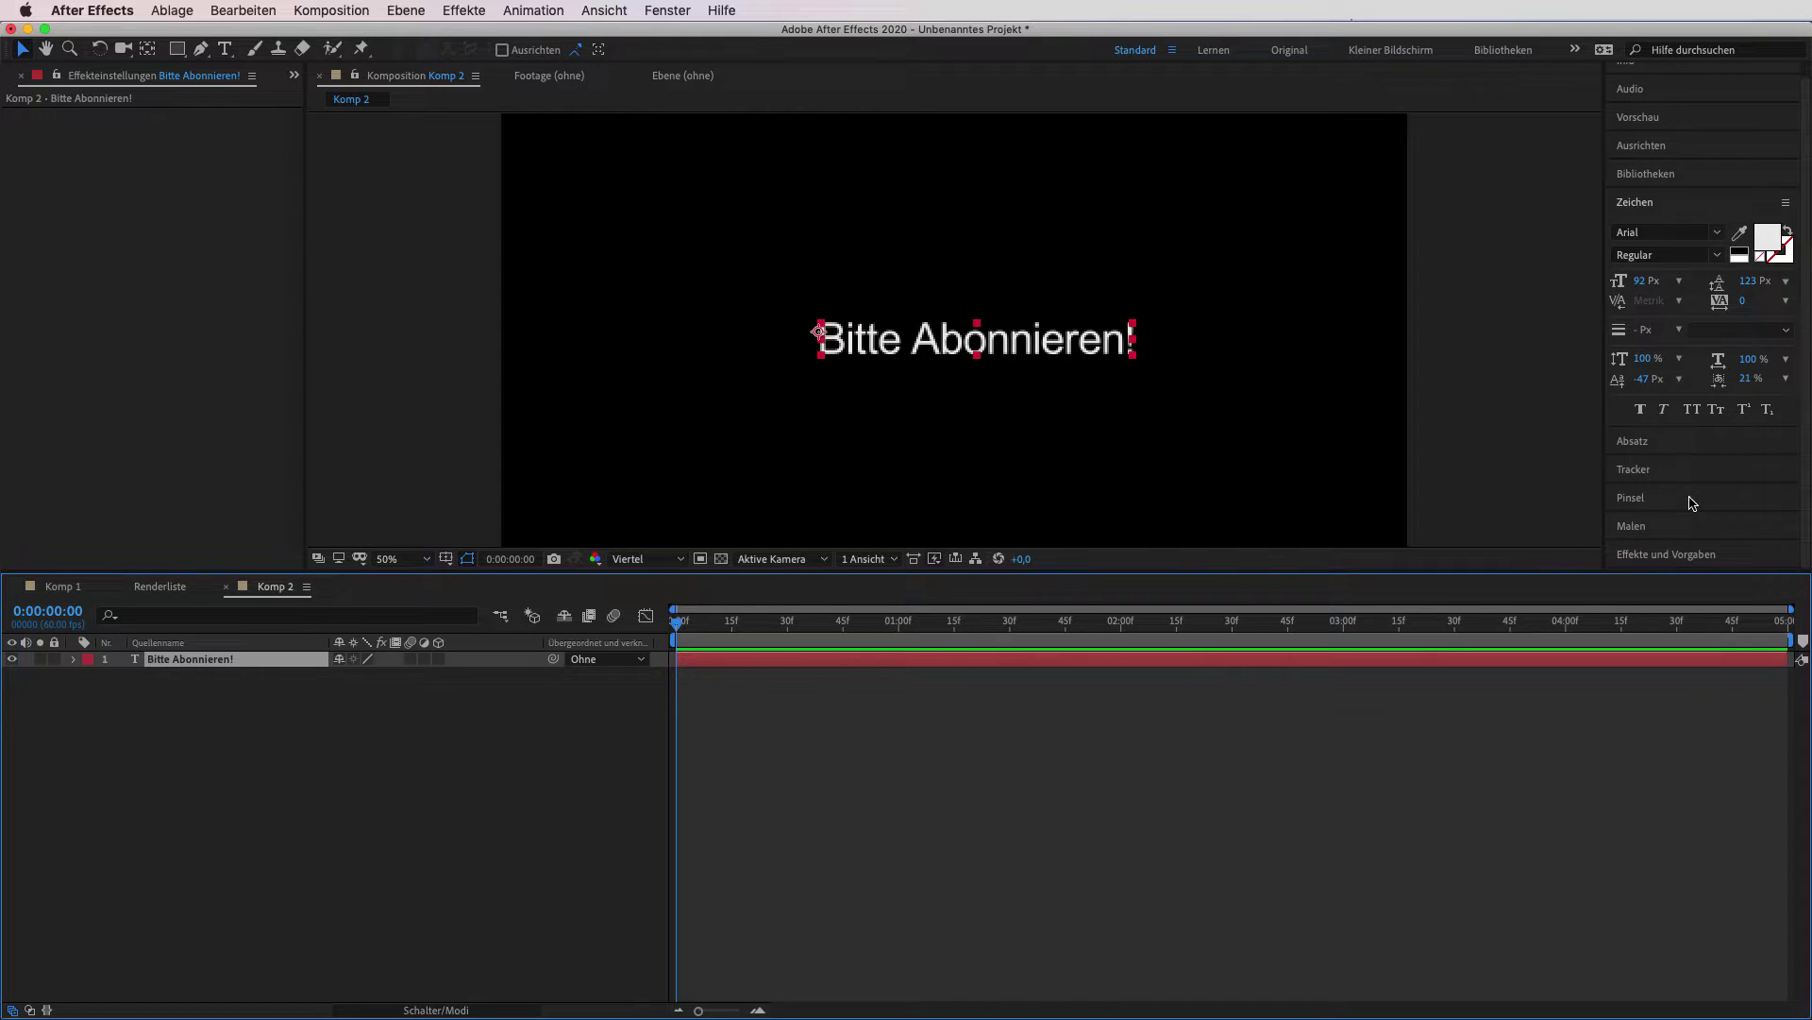
left_click(1674, 556)
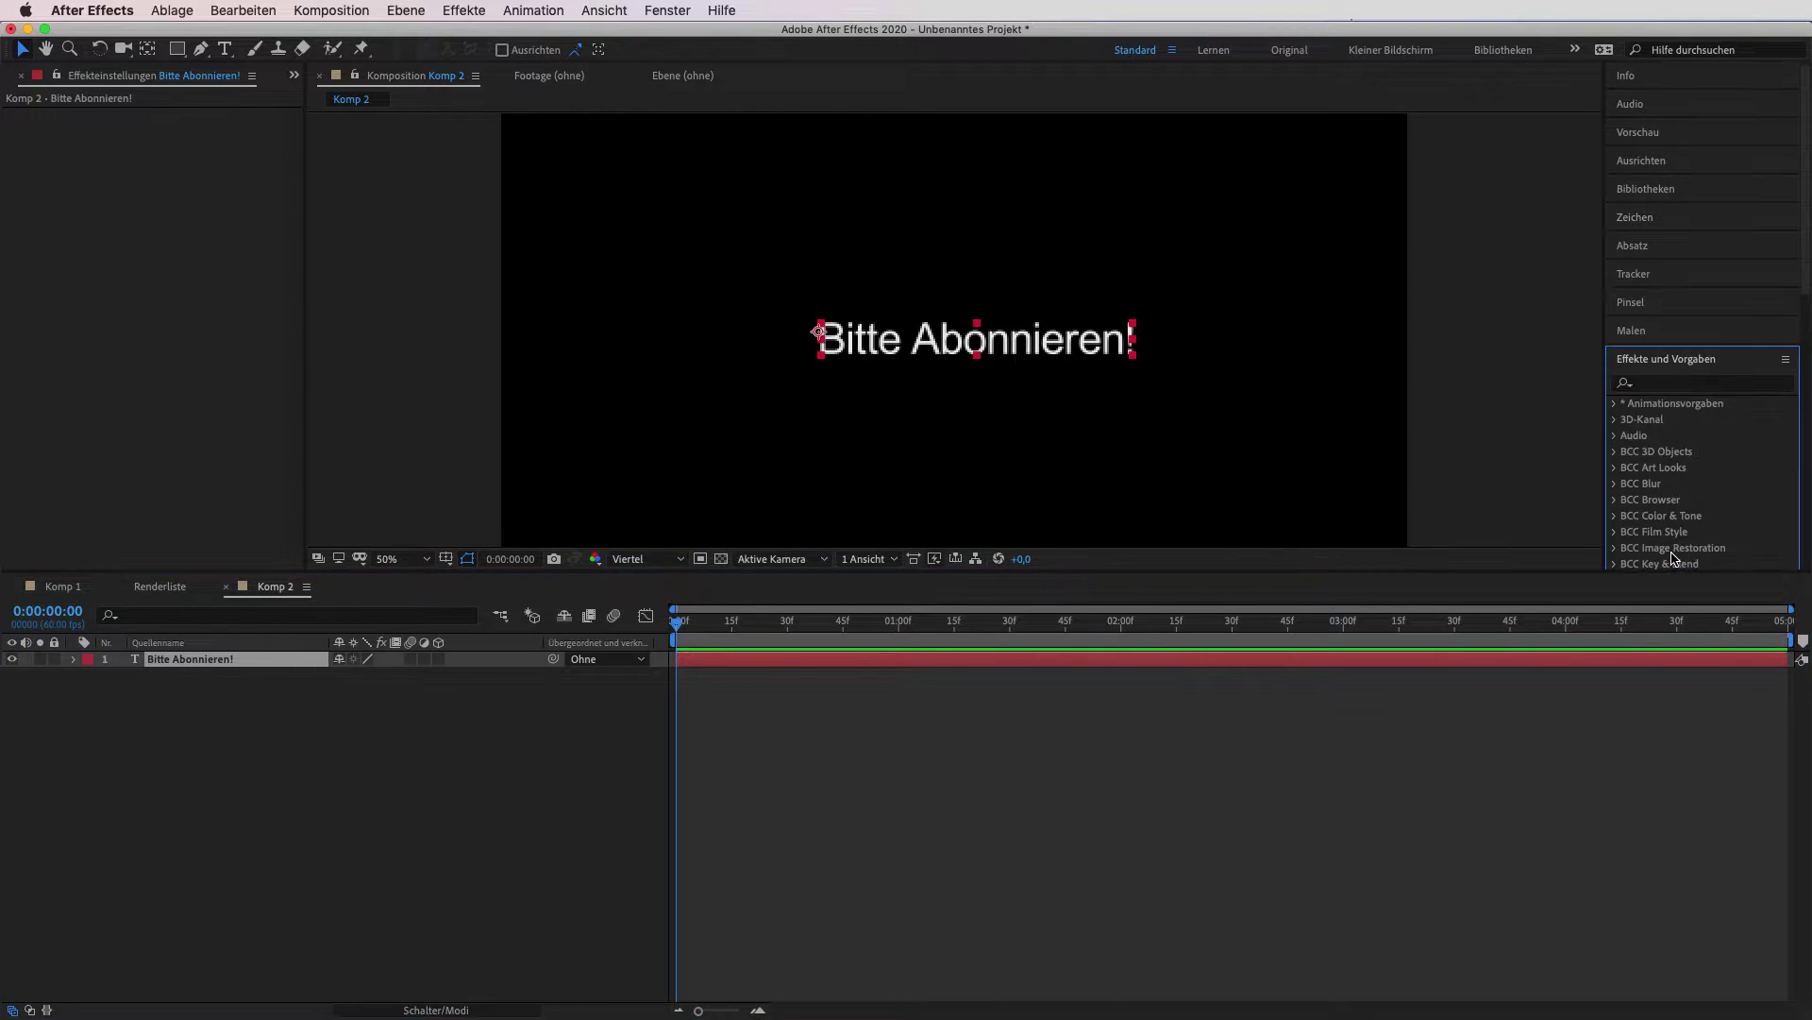
left_click(1787, 359)
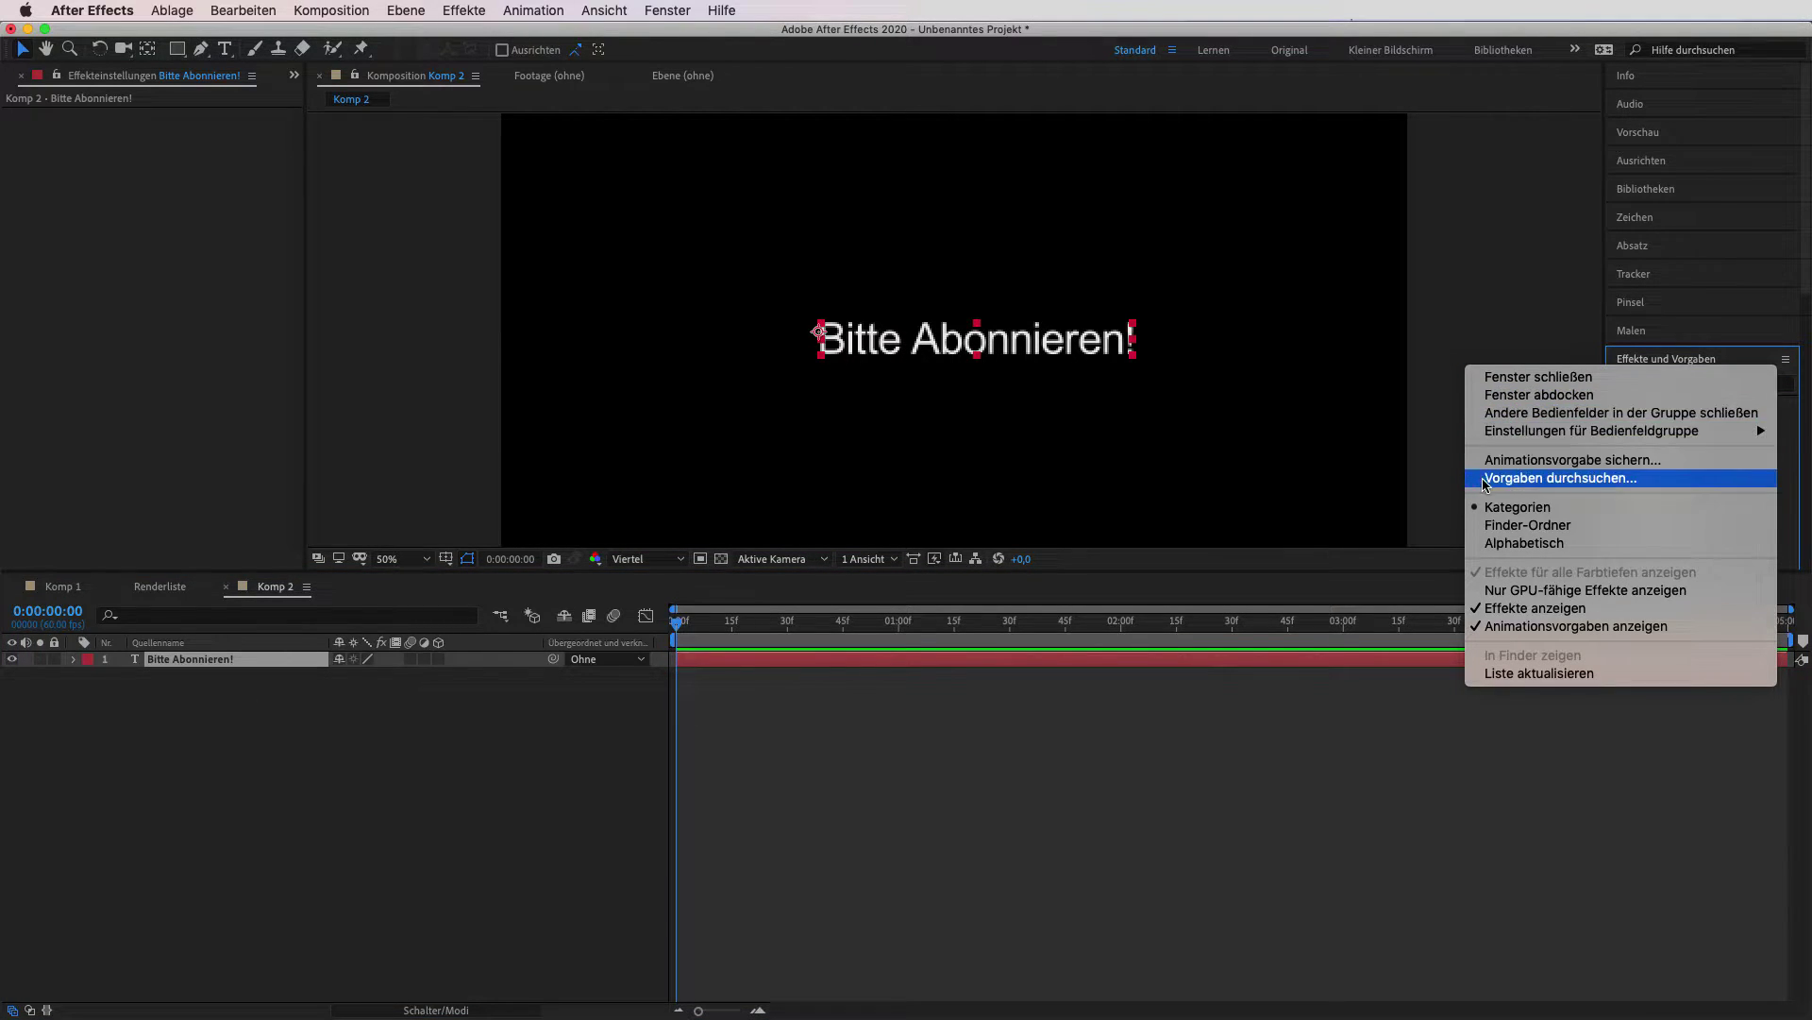
left_click(1538, 482)
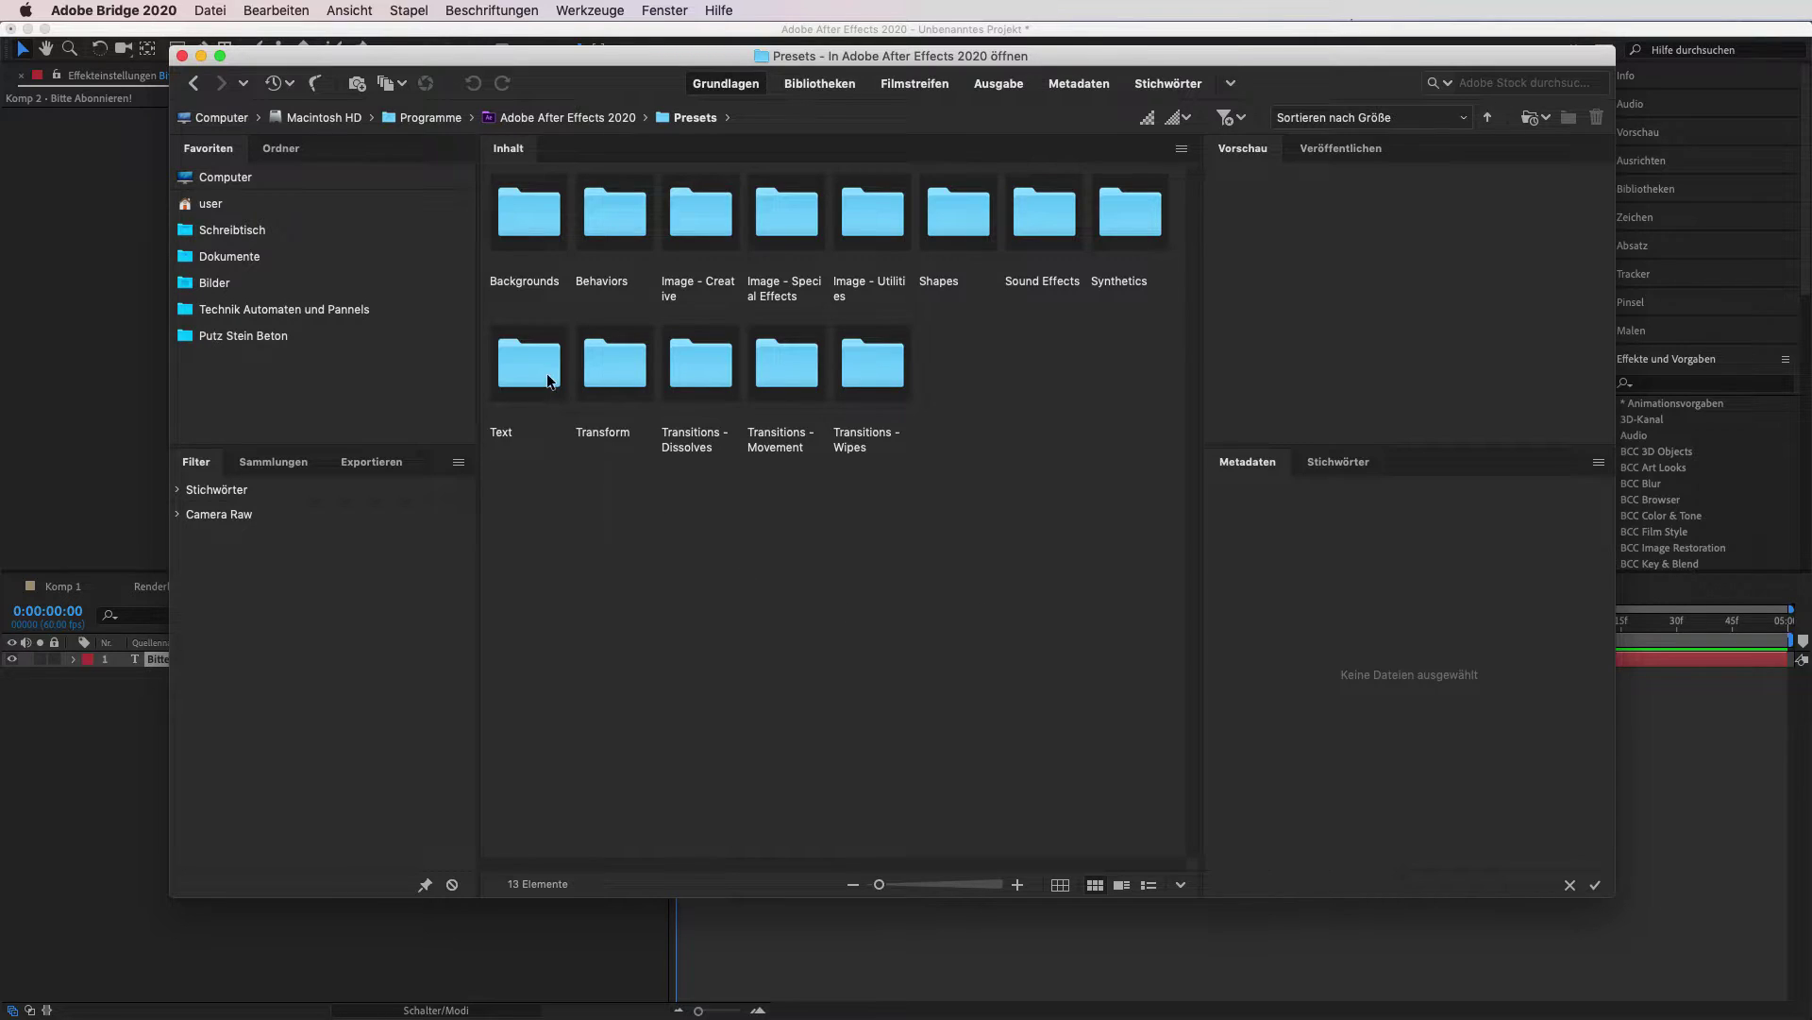
- Go to Text > 3D Text and preview the Spiraldrehen, Unten fliegen, Wörter fallen lassen and Hint. Kamera presets
double_click(546, 380)
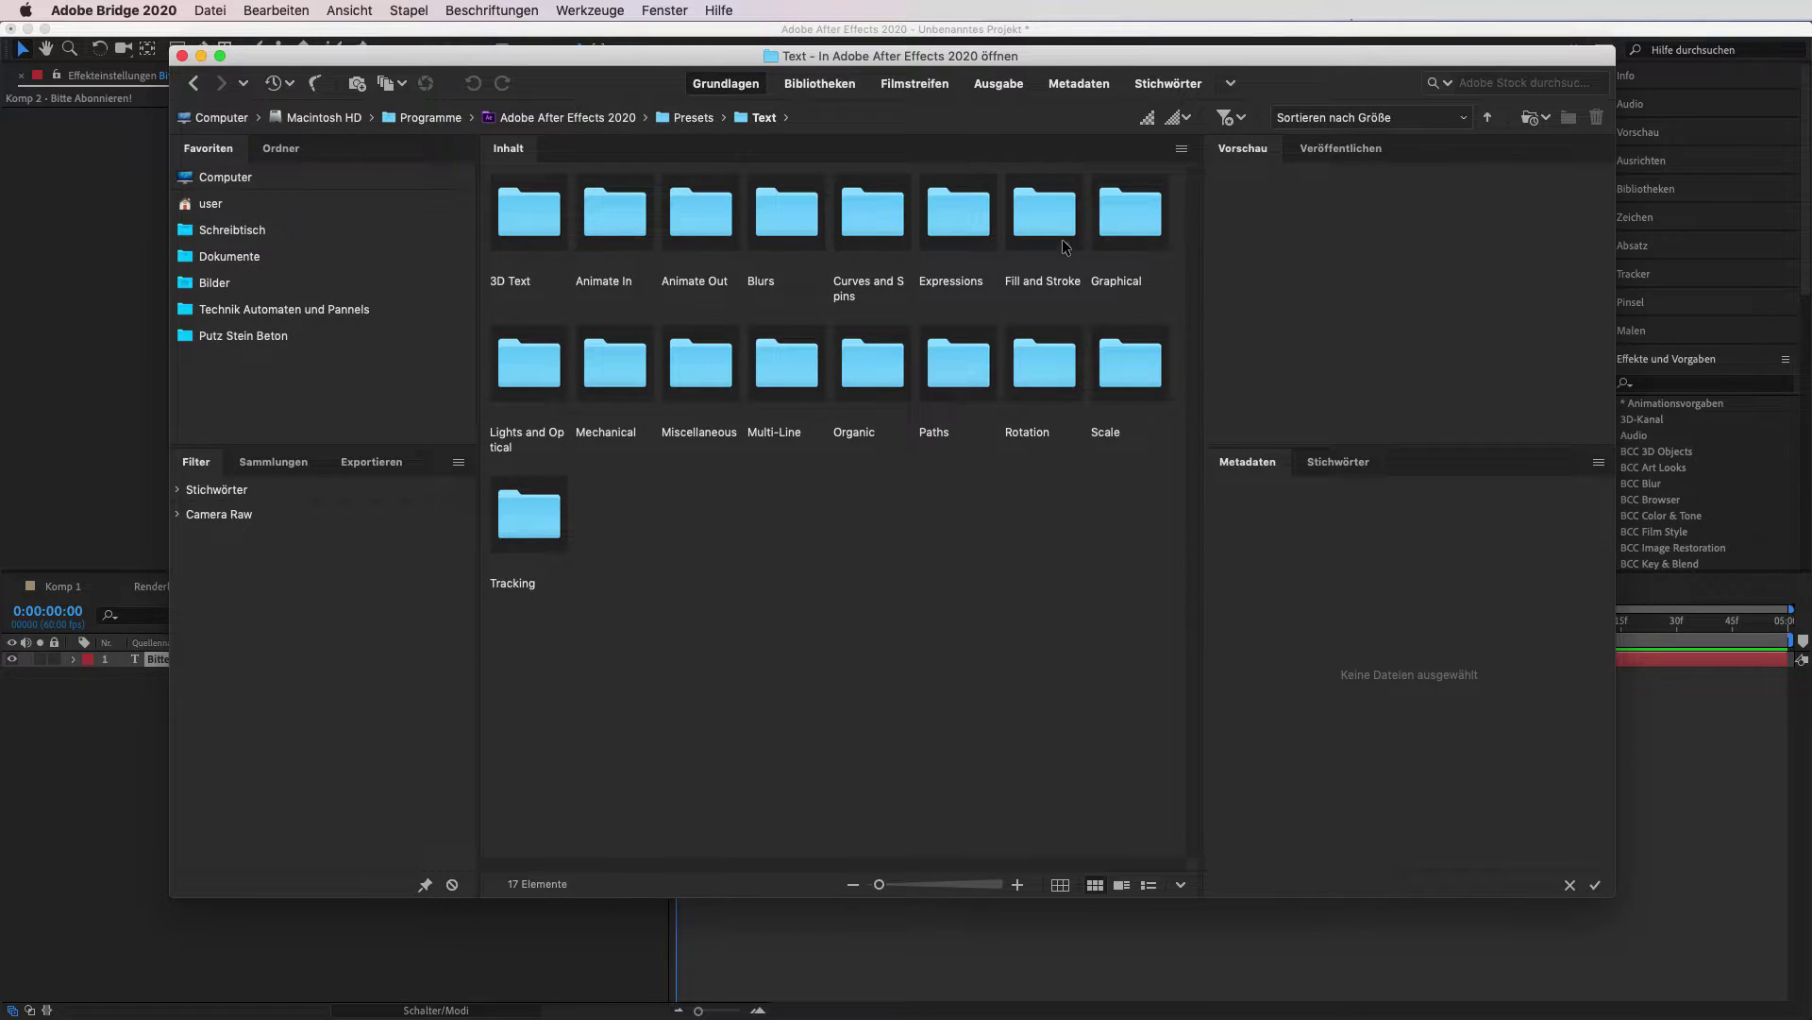
double_click(546, 241)
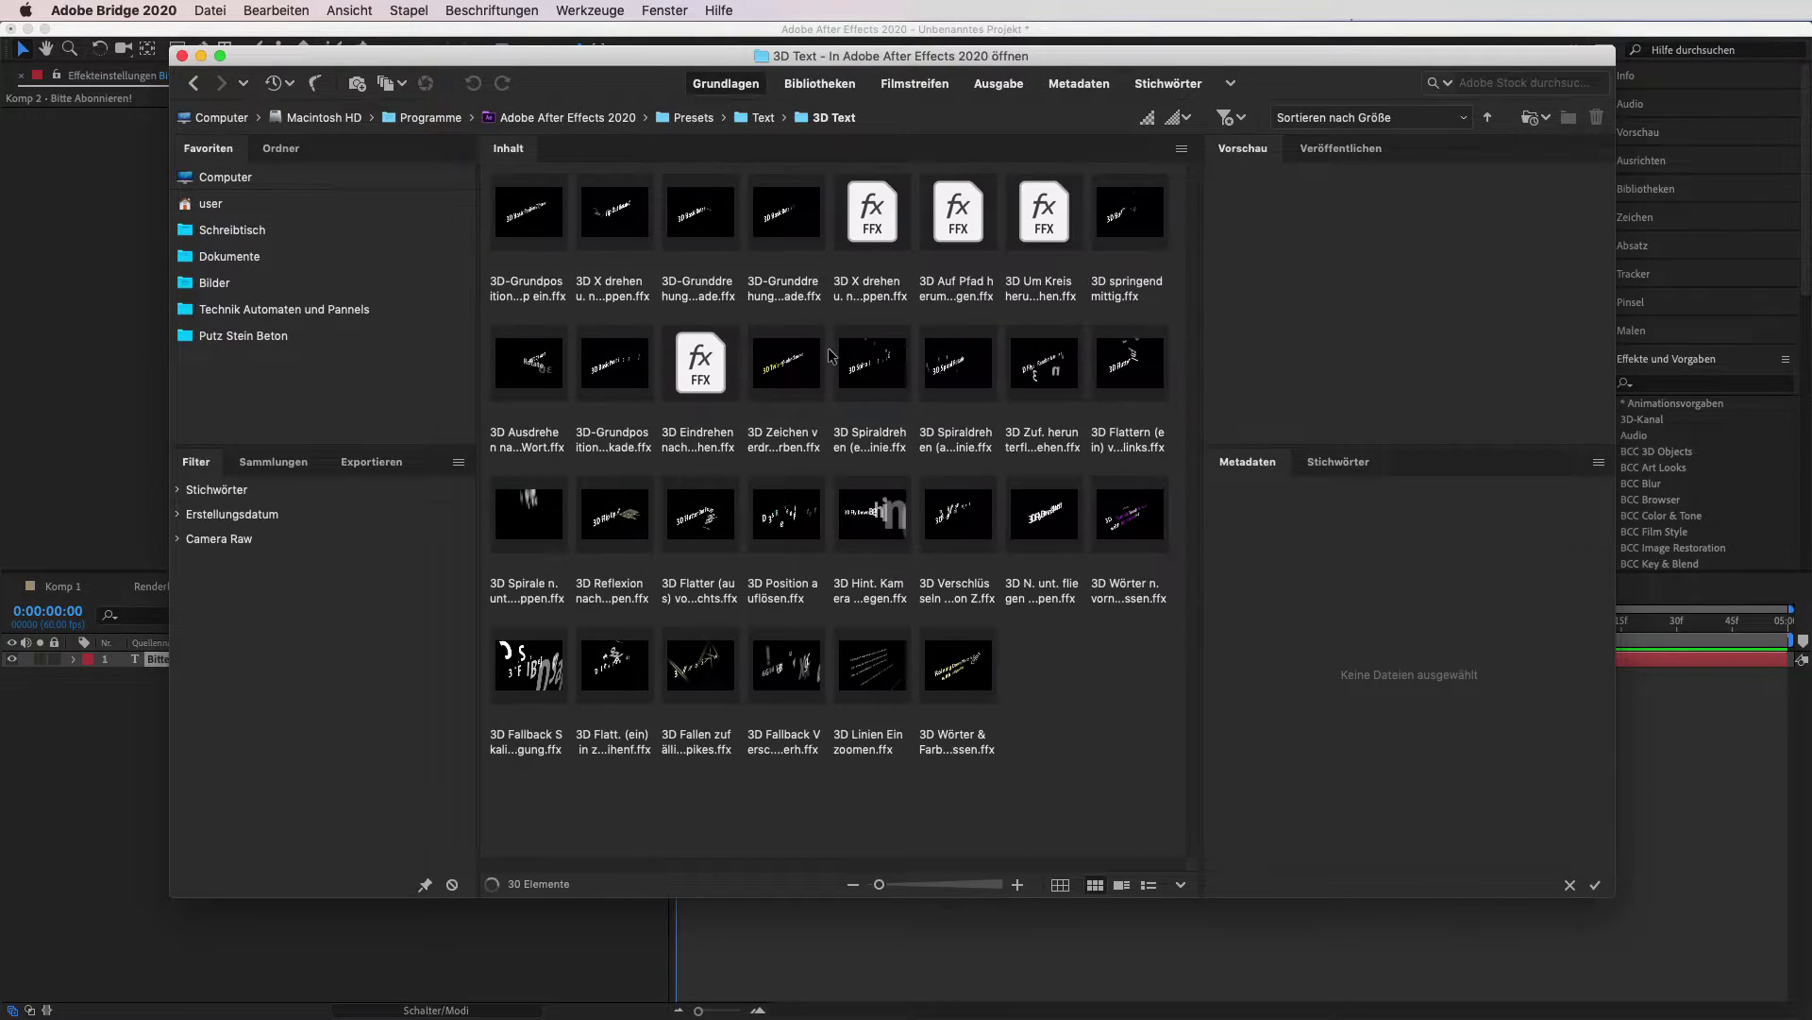
left_click(863, 378)
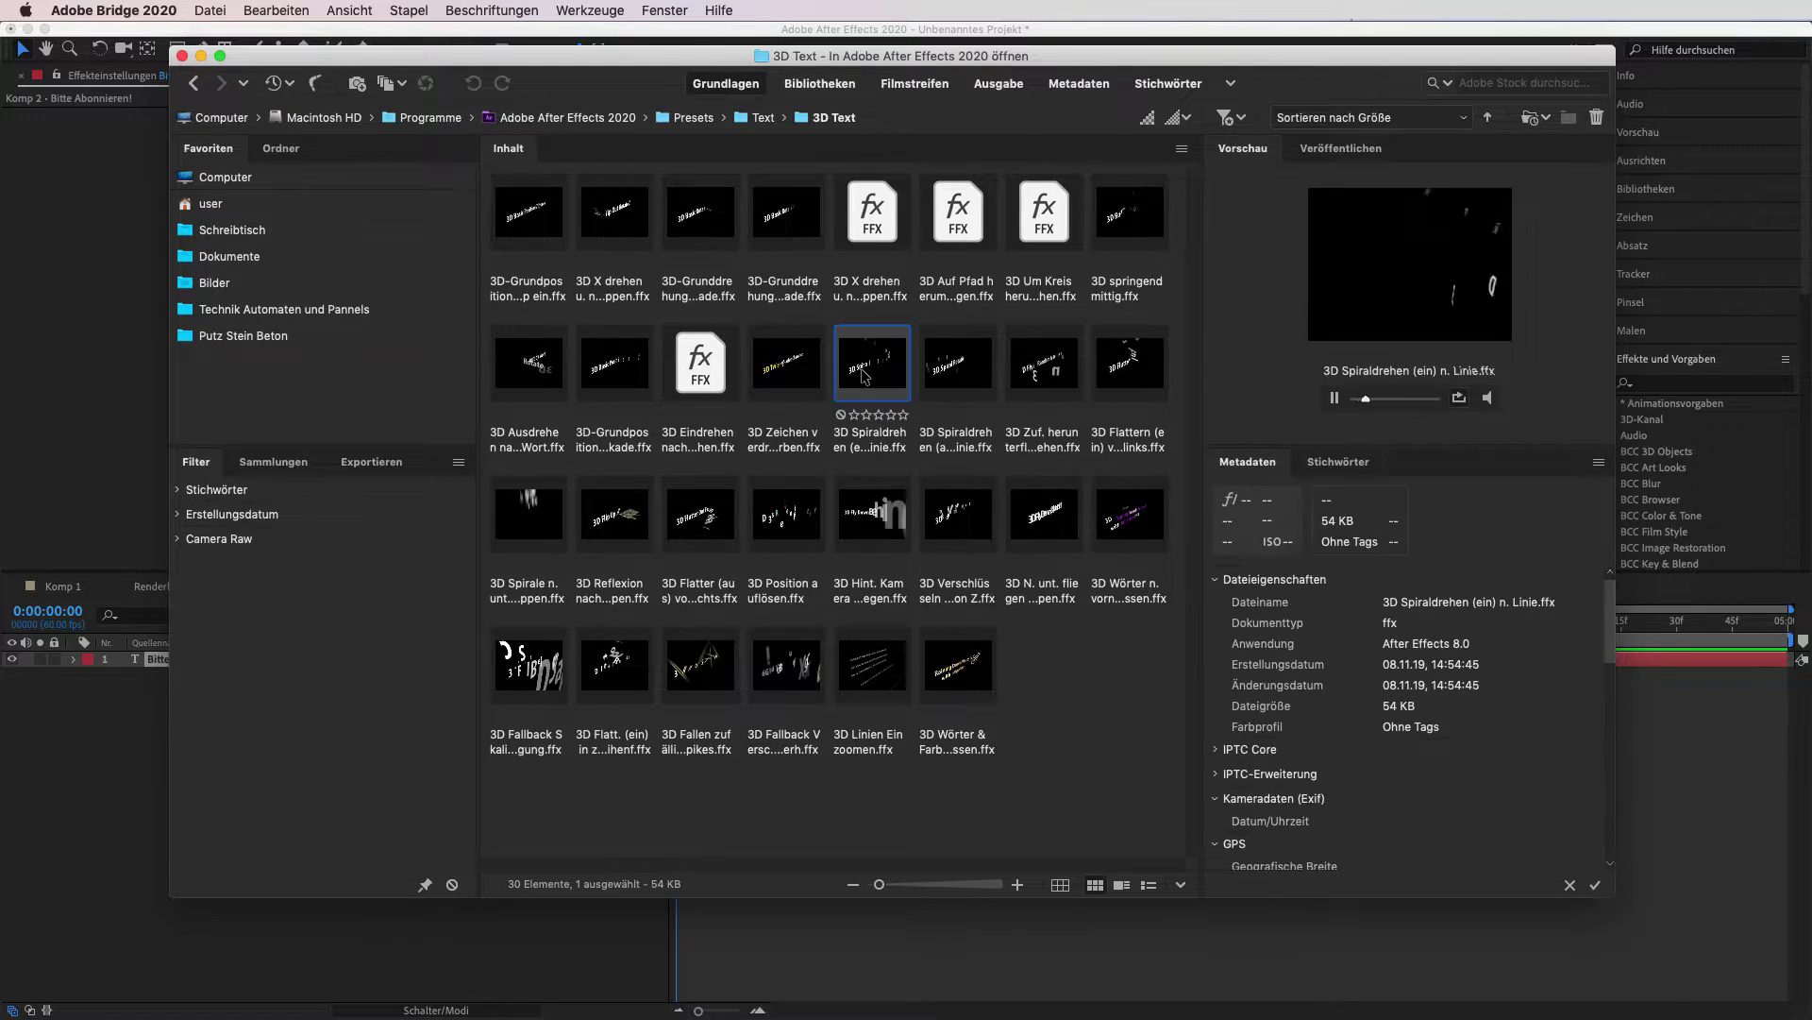
left_click(1070, 519)
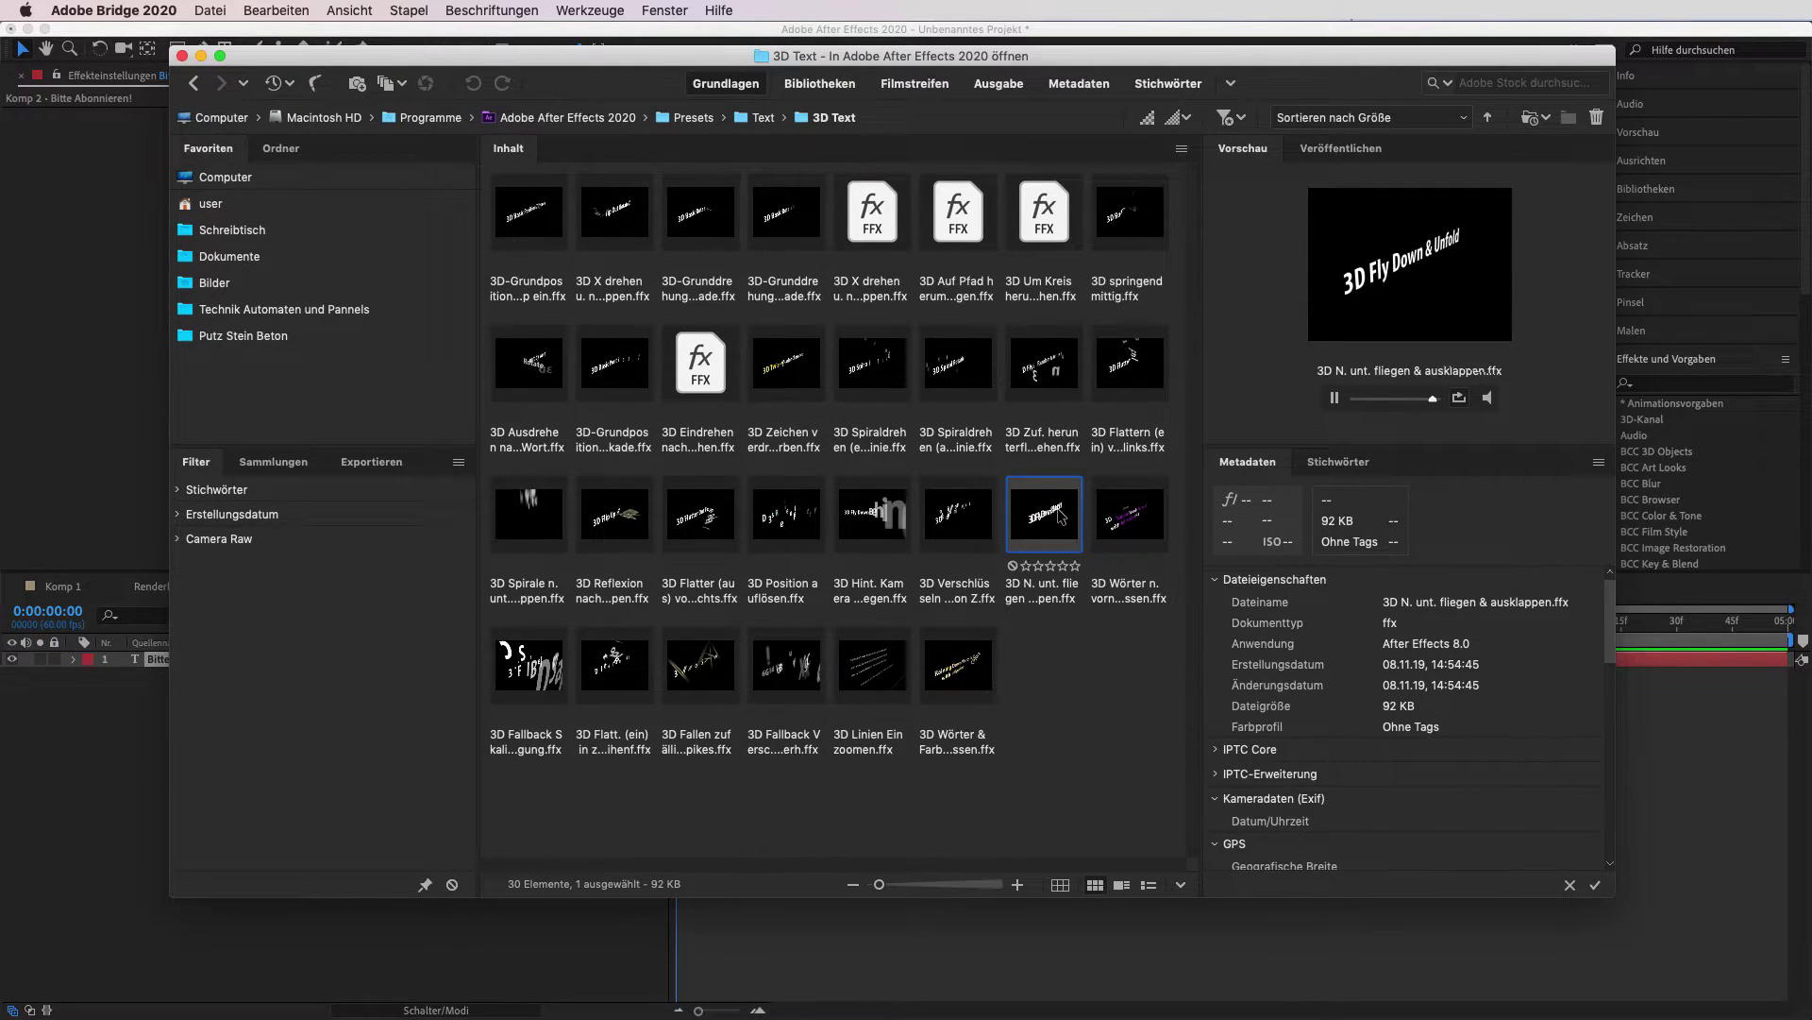
left_click(1106, 529)
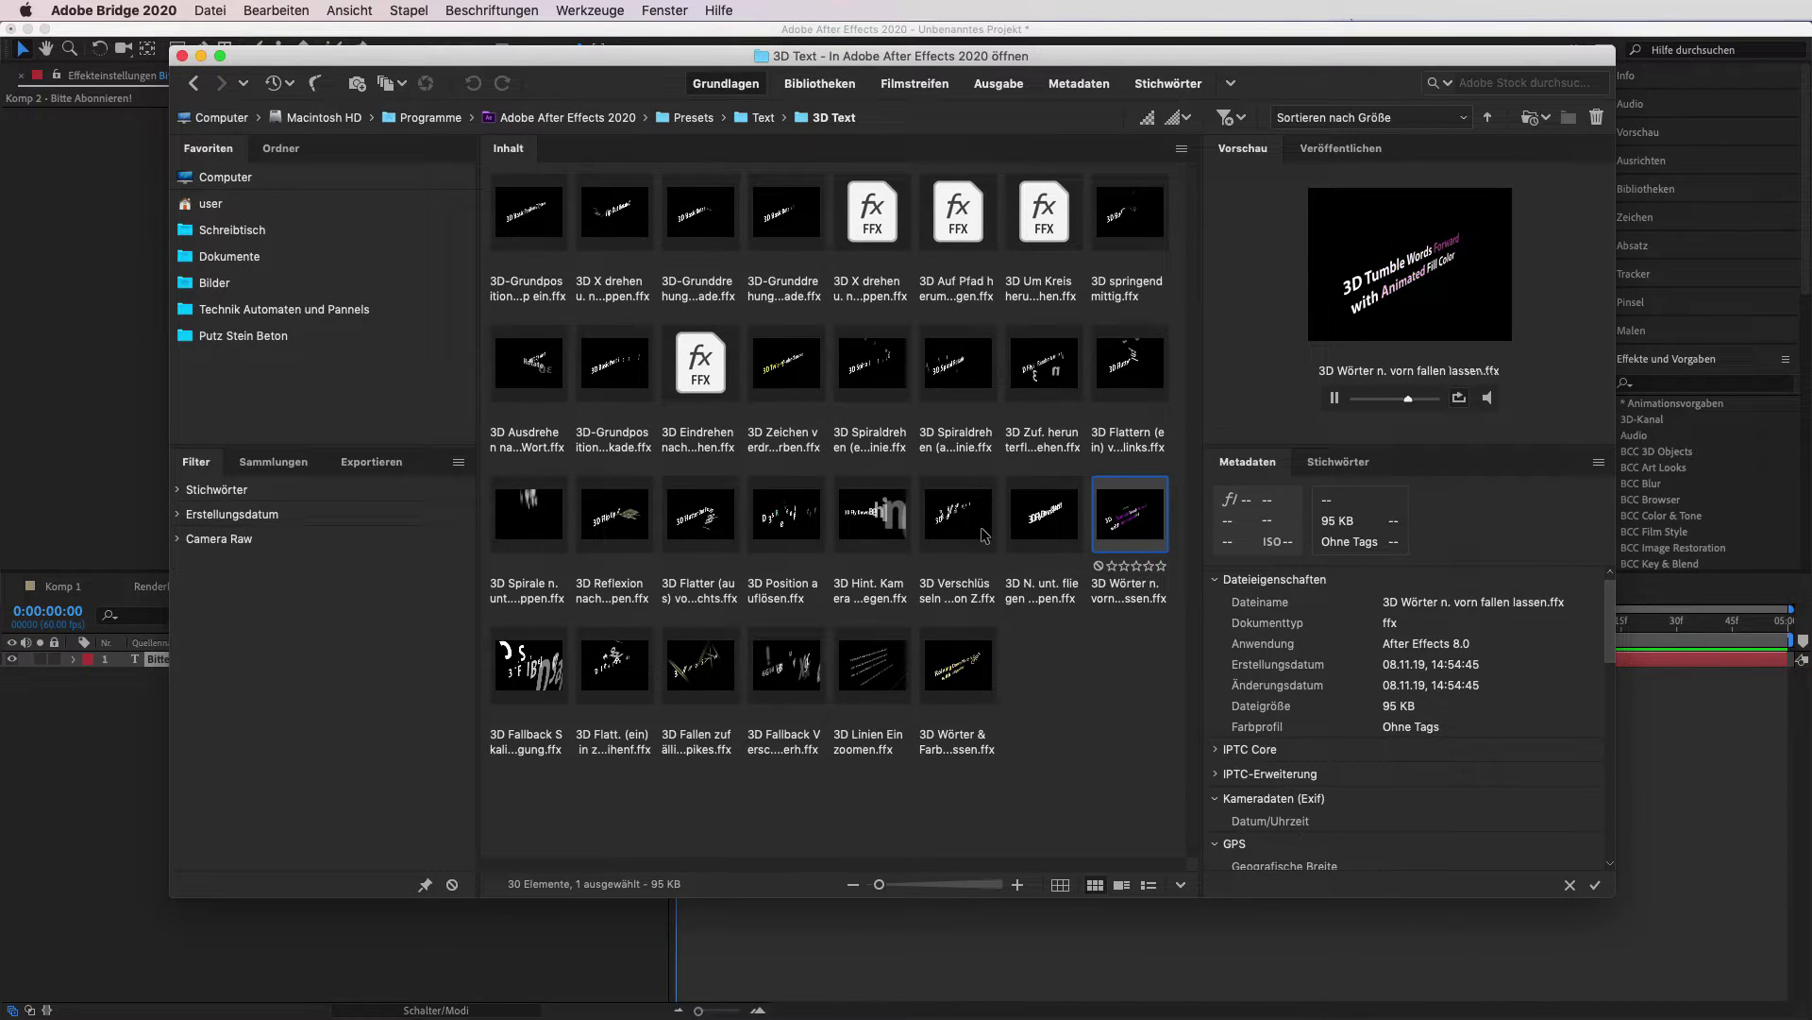
left_click(896, 538)
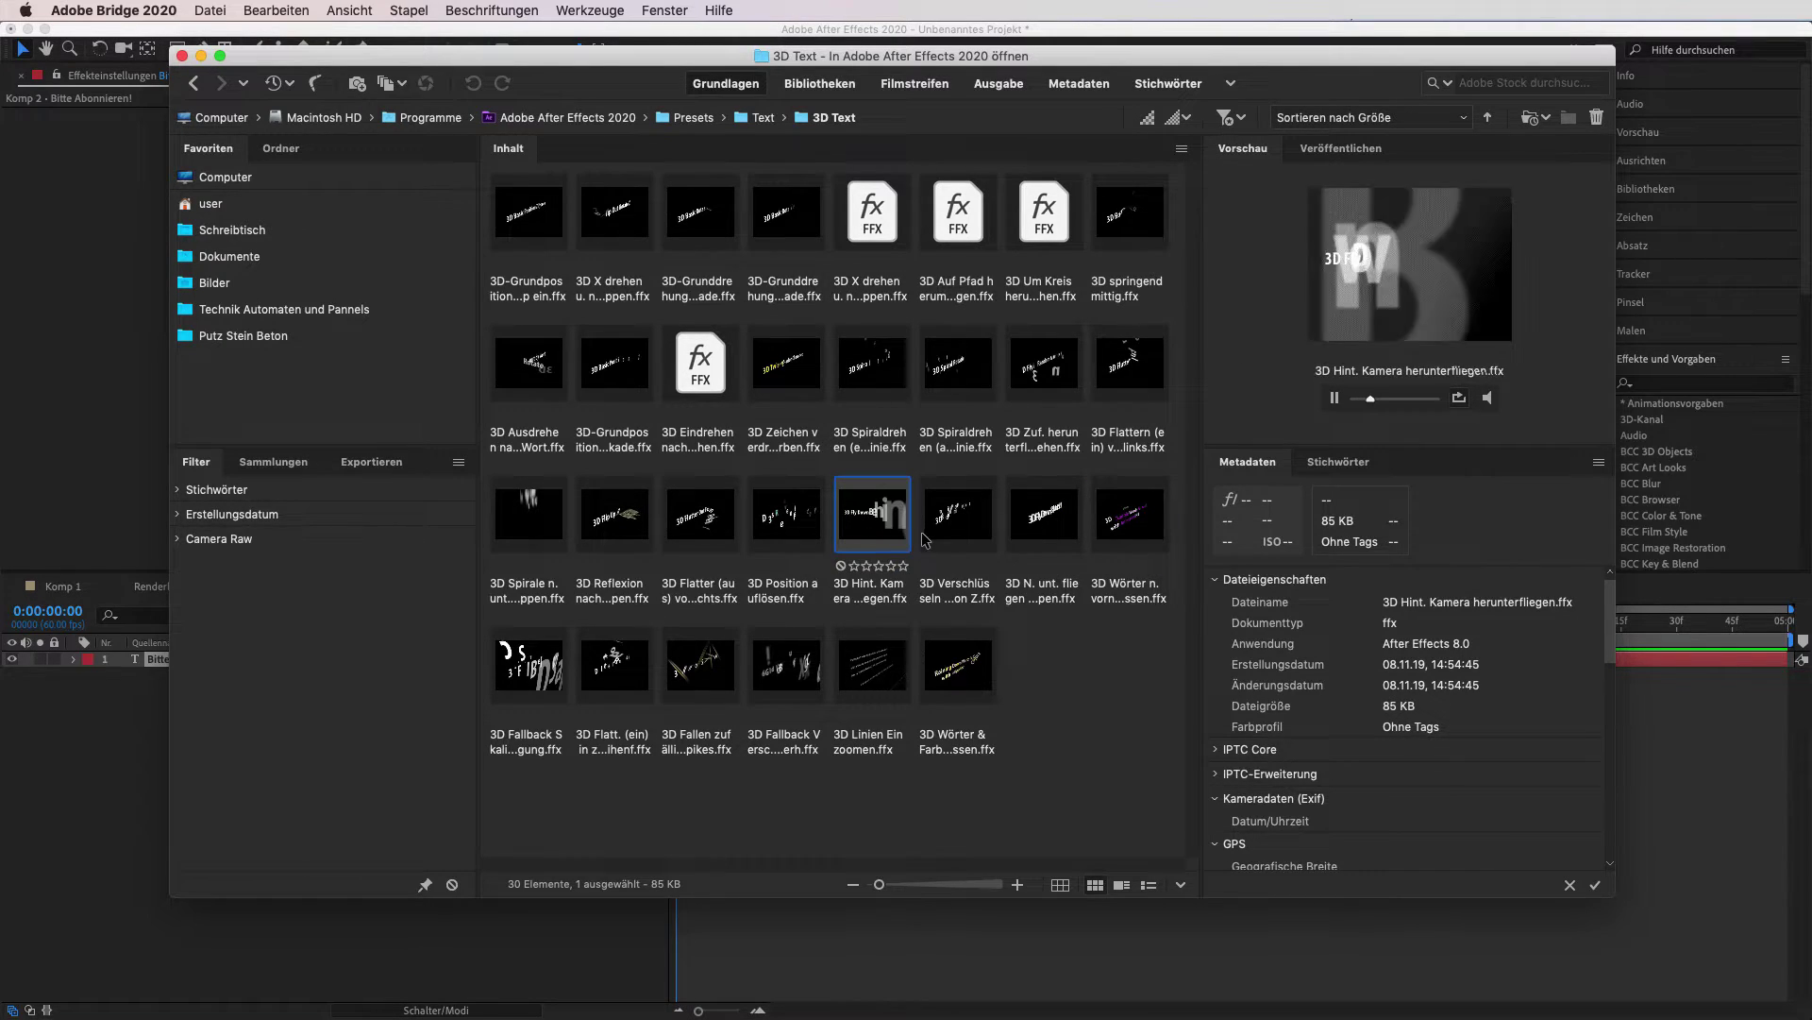
- Preview 3D Linien Einzoomen, then apply 3D Zuf. herunterfl. & Y drehen to the text layer
left_click(855, 667)
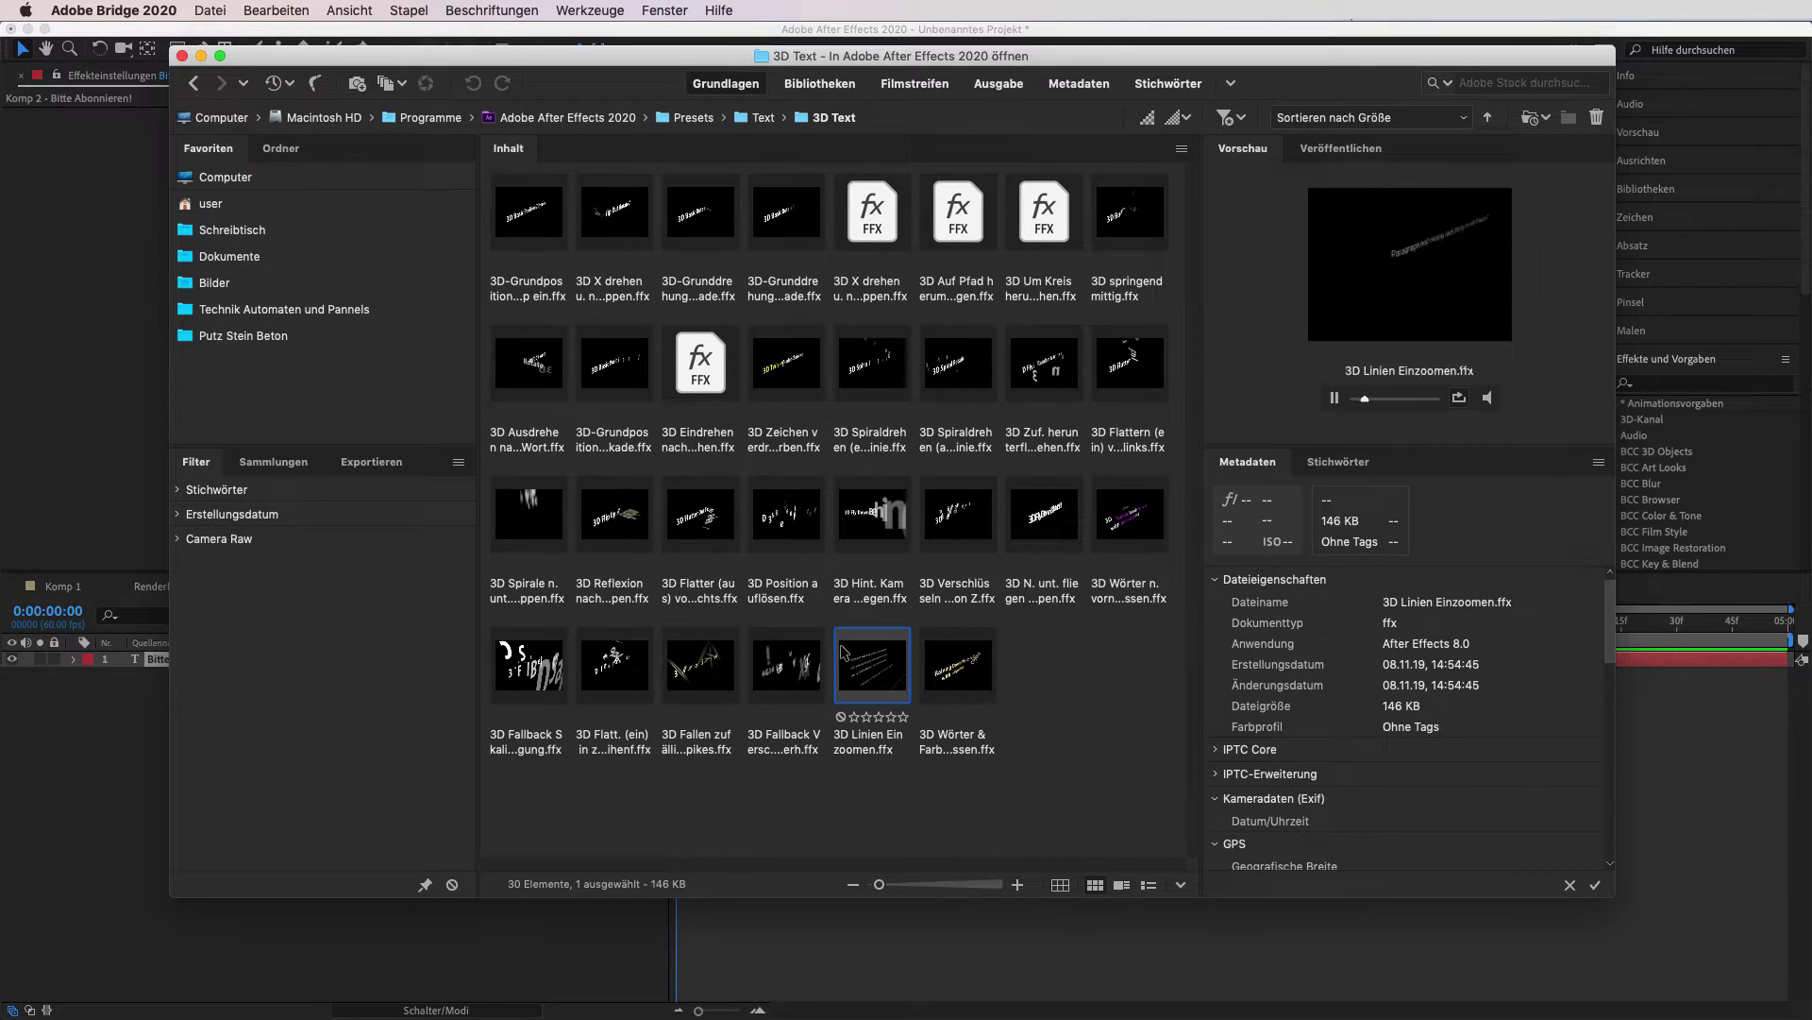
left_click(1046, 370)
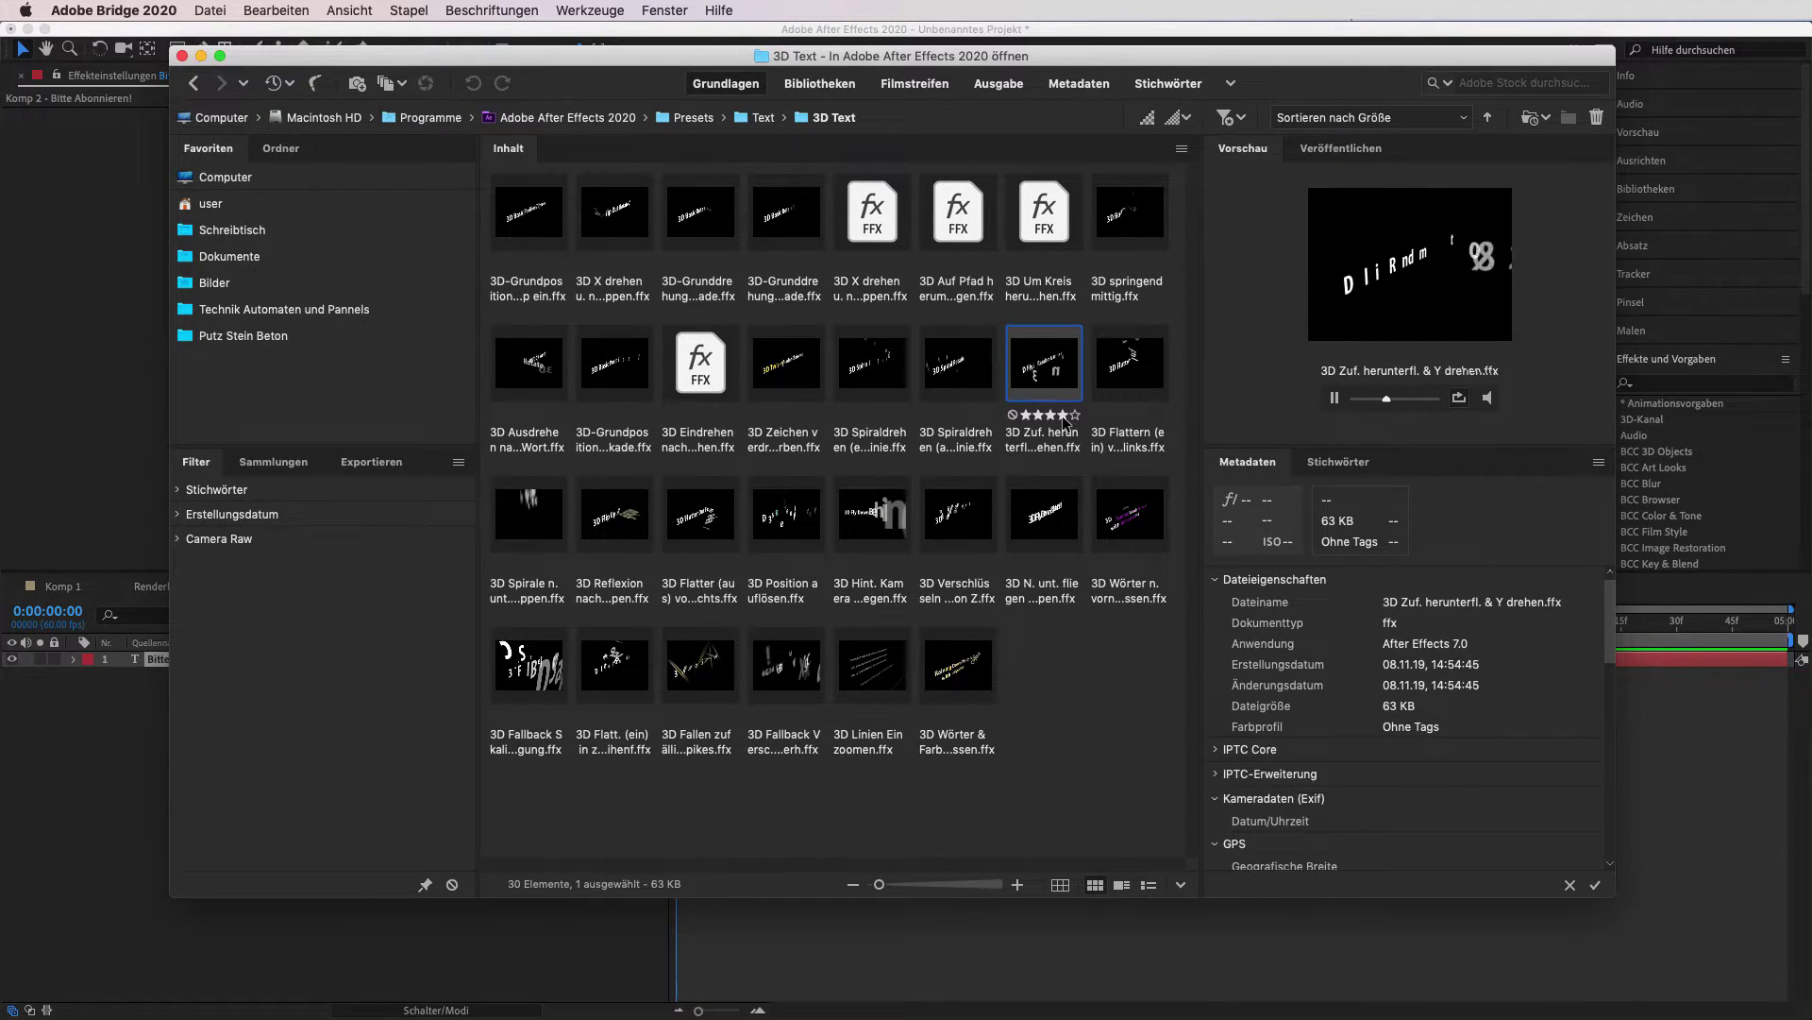
double_click(1055, 378)
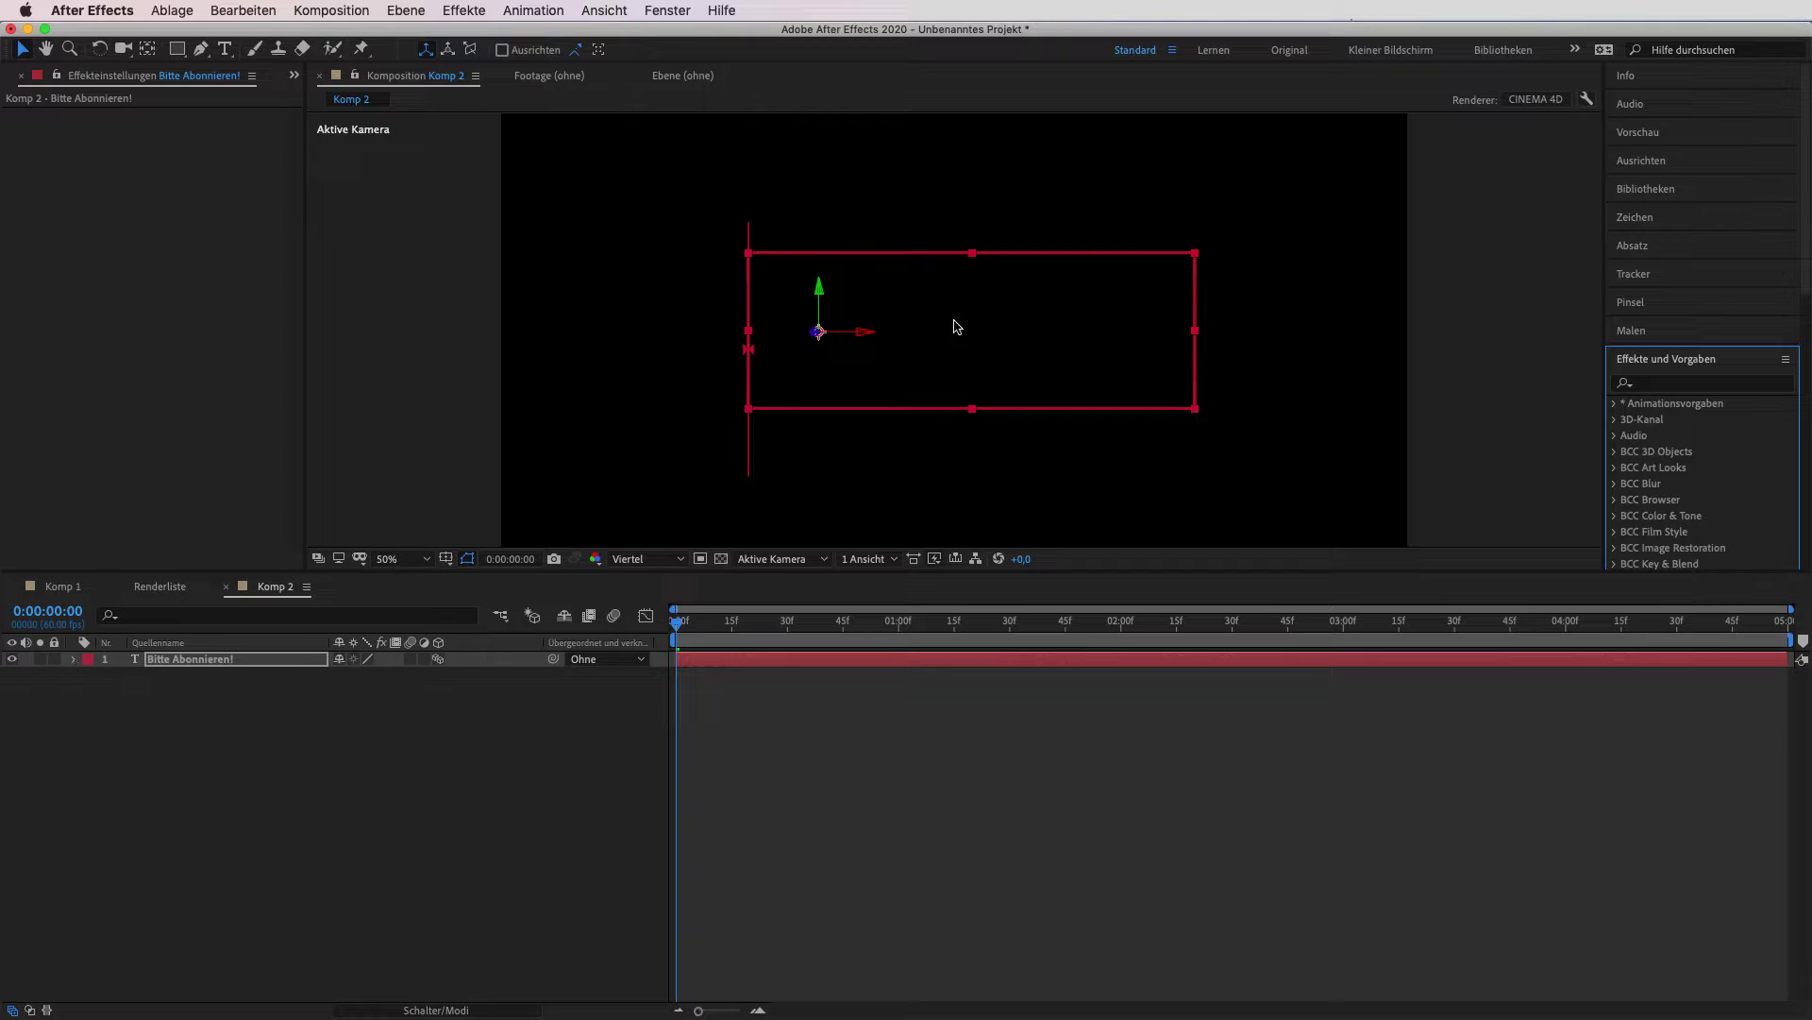
- Expand the text layer and its Text group to reveal Animator 1, checking the Animieren property list
left_click(75, 659)
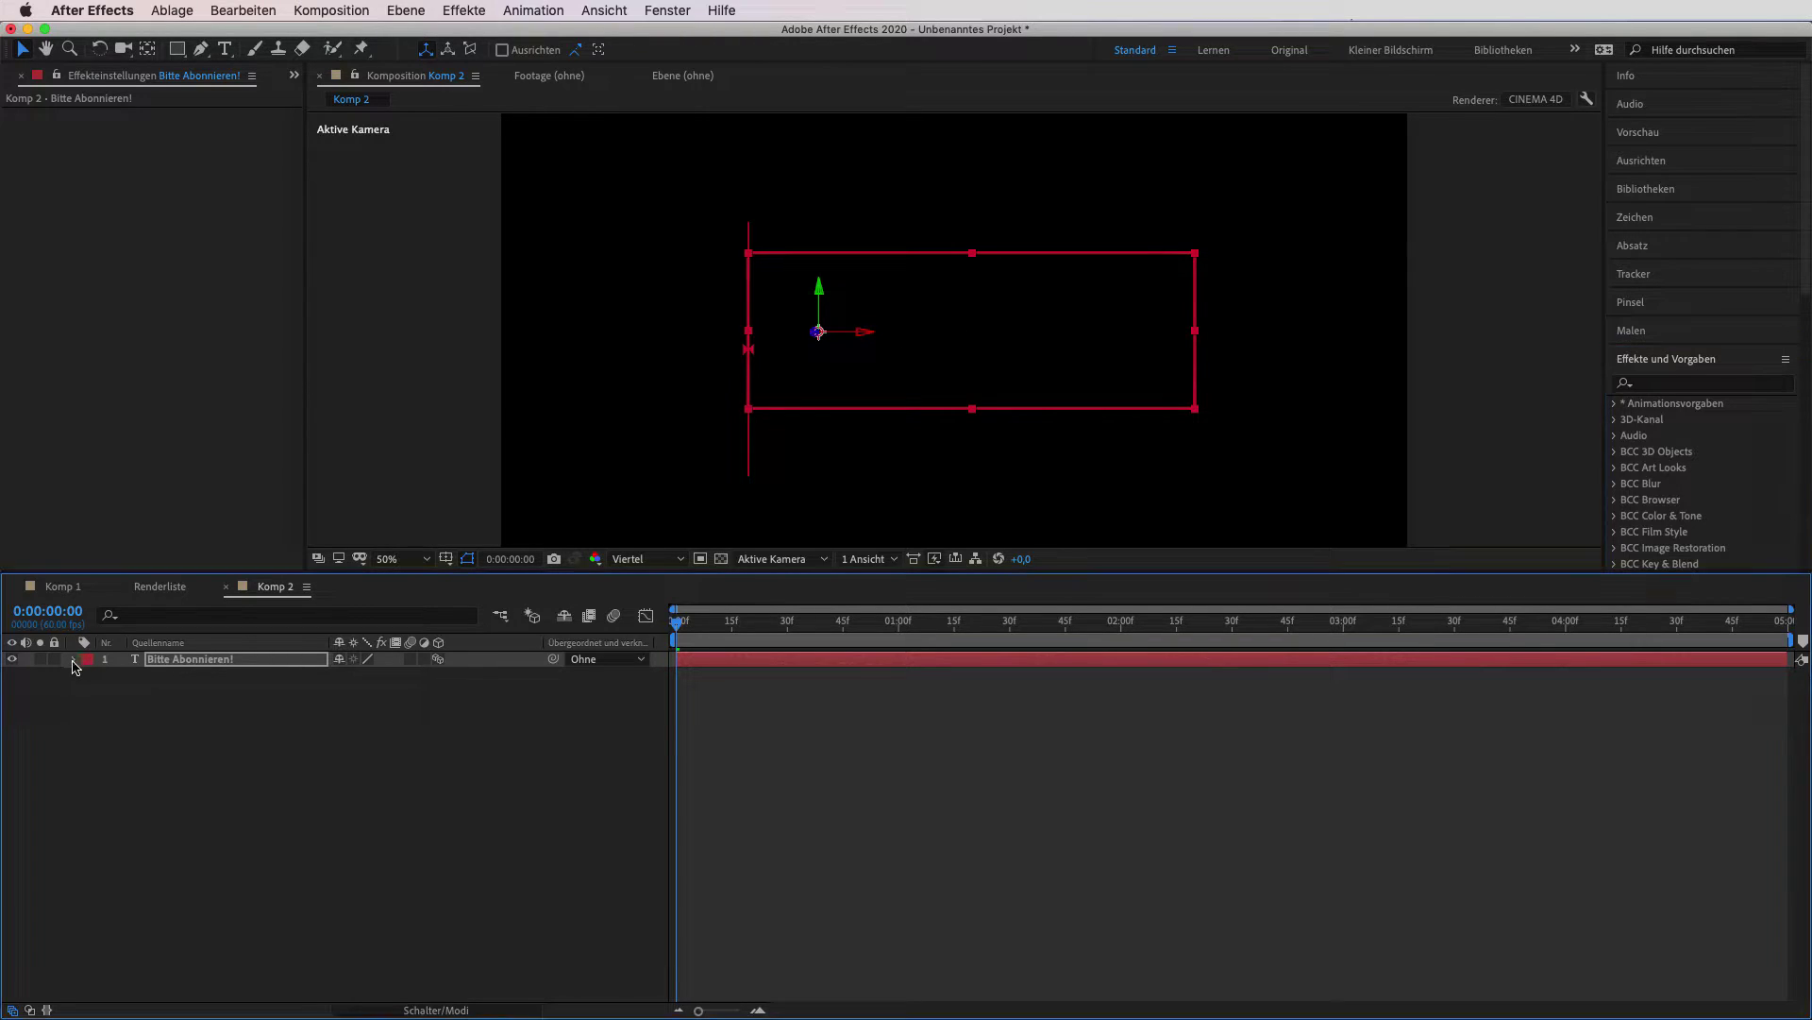
left_click(89, 676)
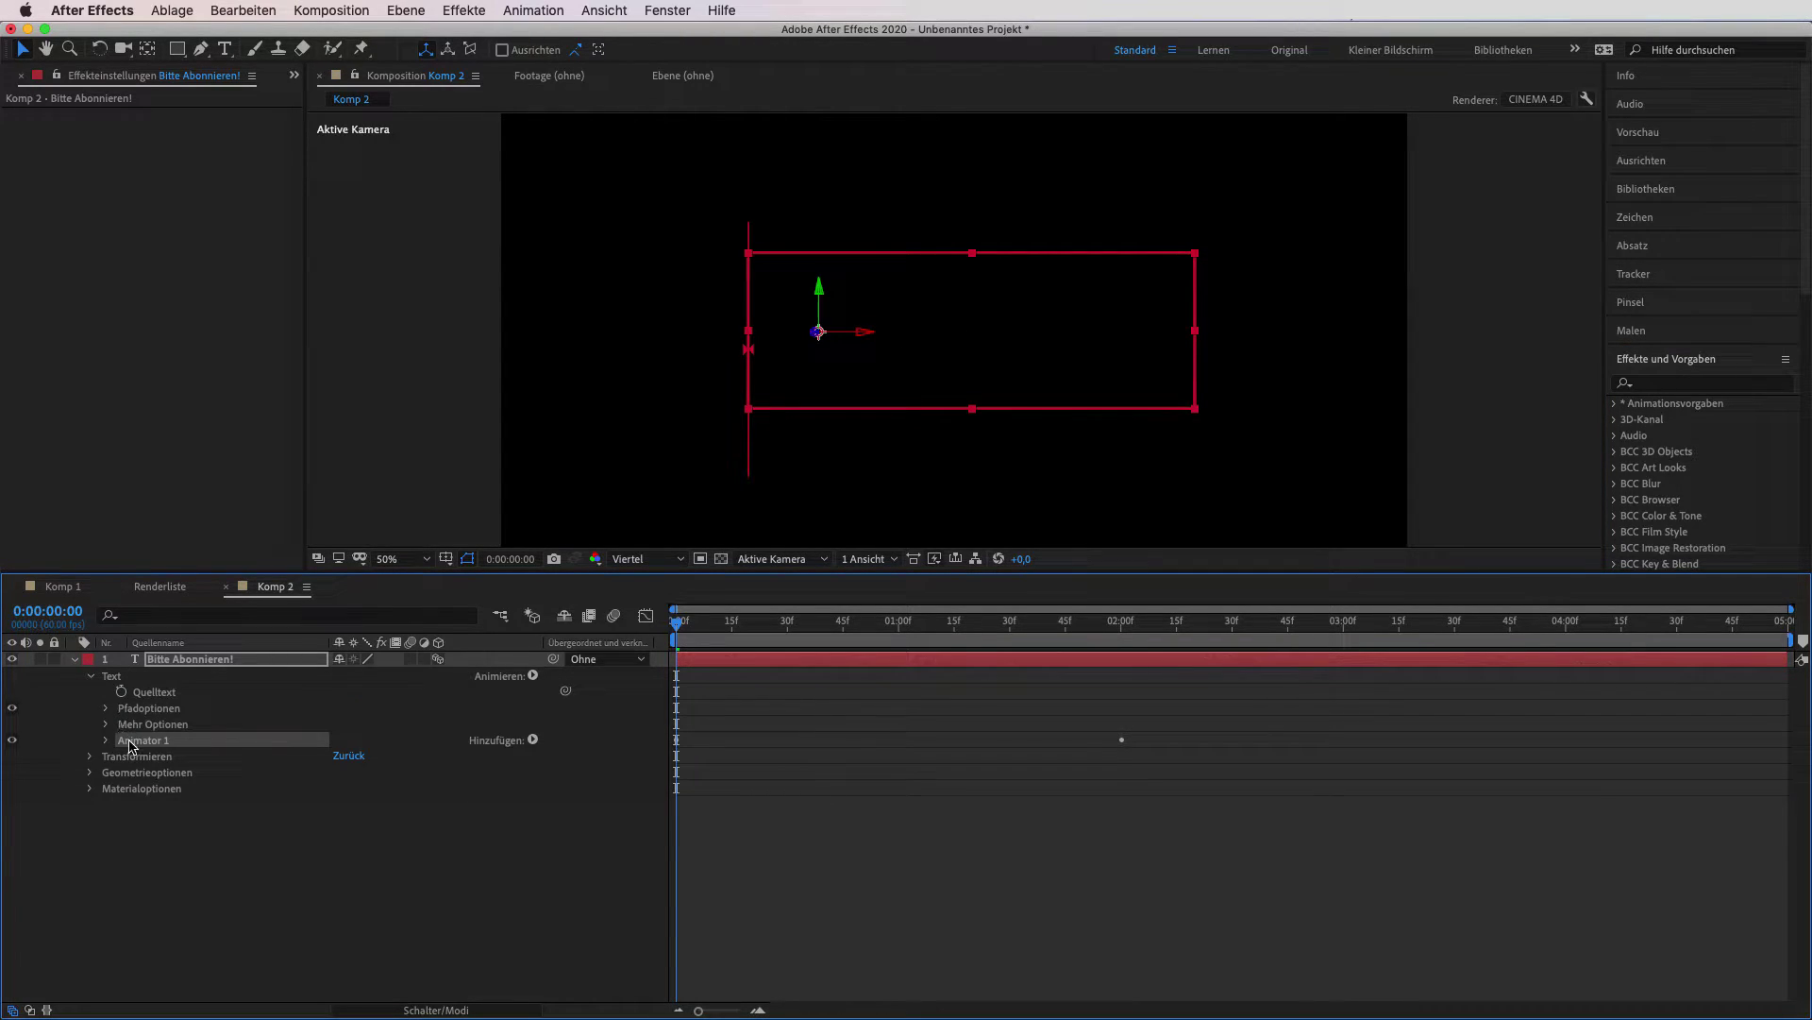
left_click(534, 677)
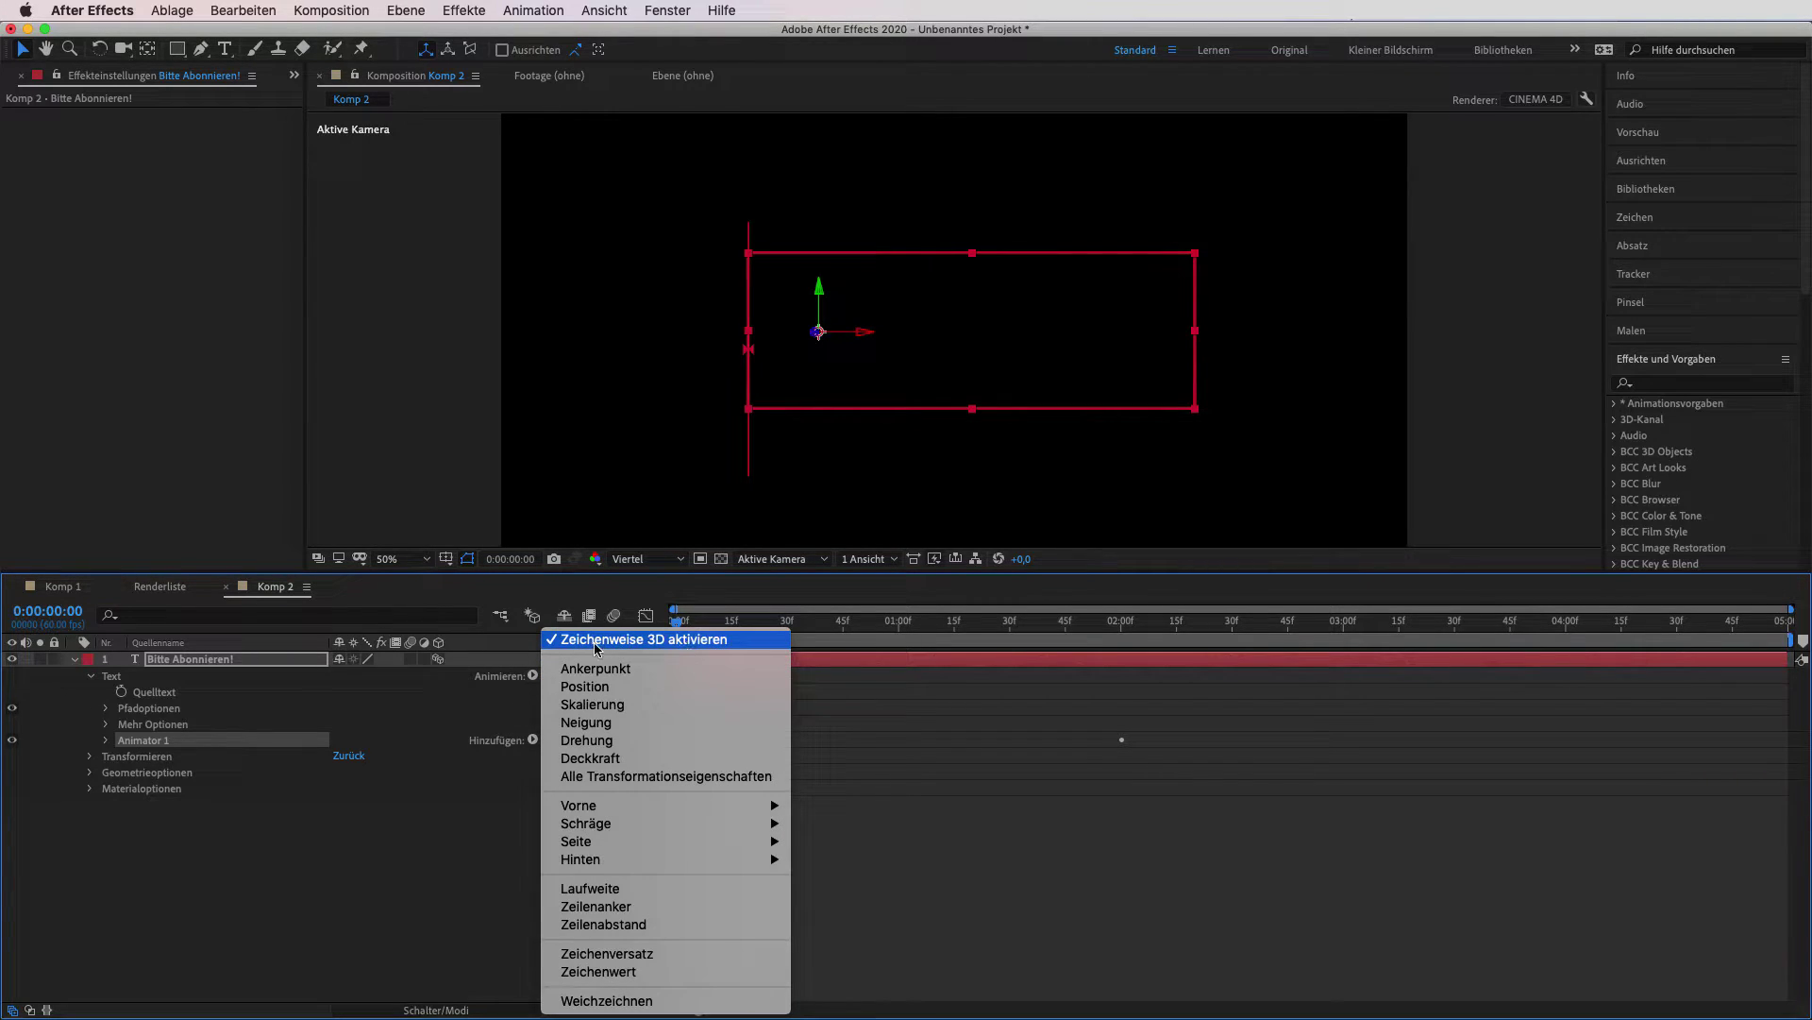
left_click(135, 725)
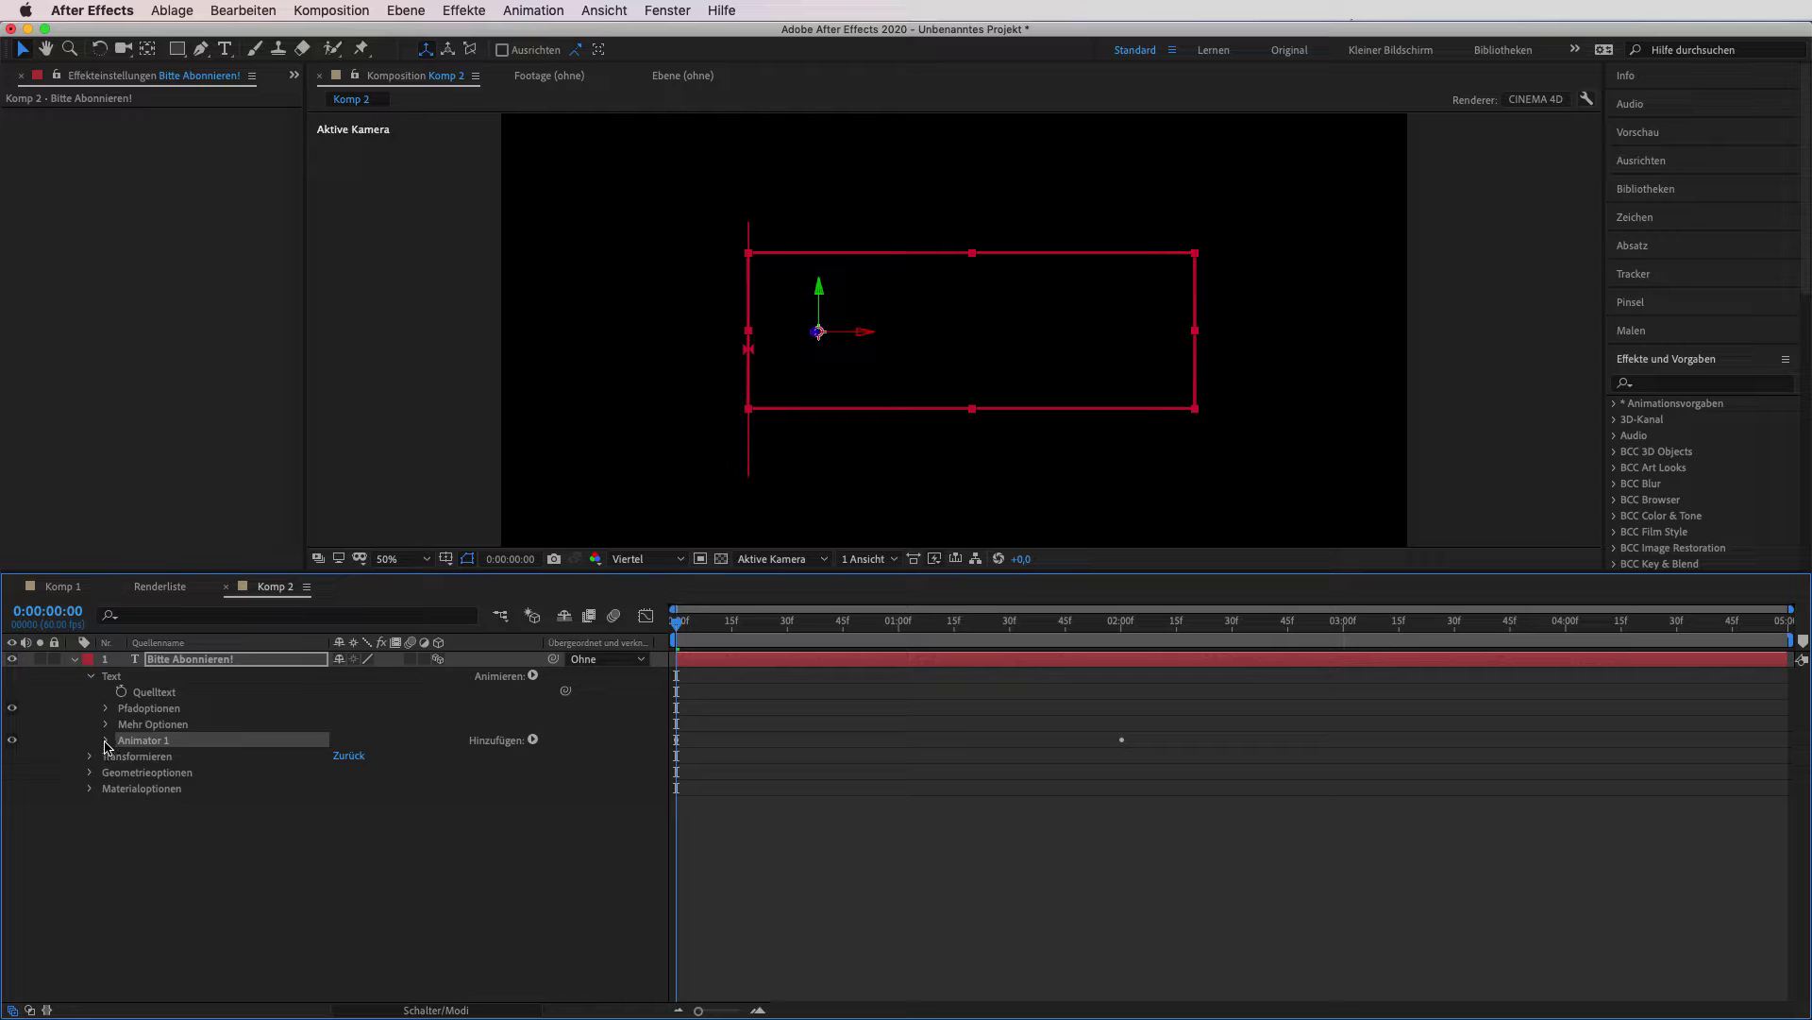
- Twirl open Animator 1, Range Selector 1 and Erweitert to show Ende, Versatz, Form and Ease settings
left_click(106, 742)
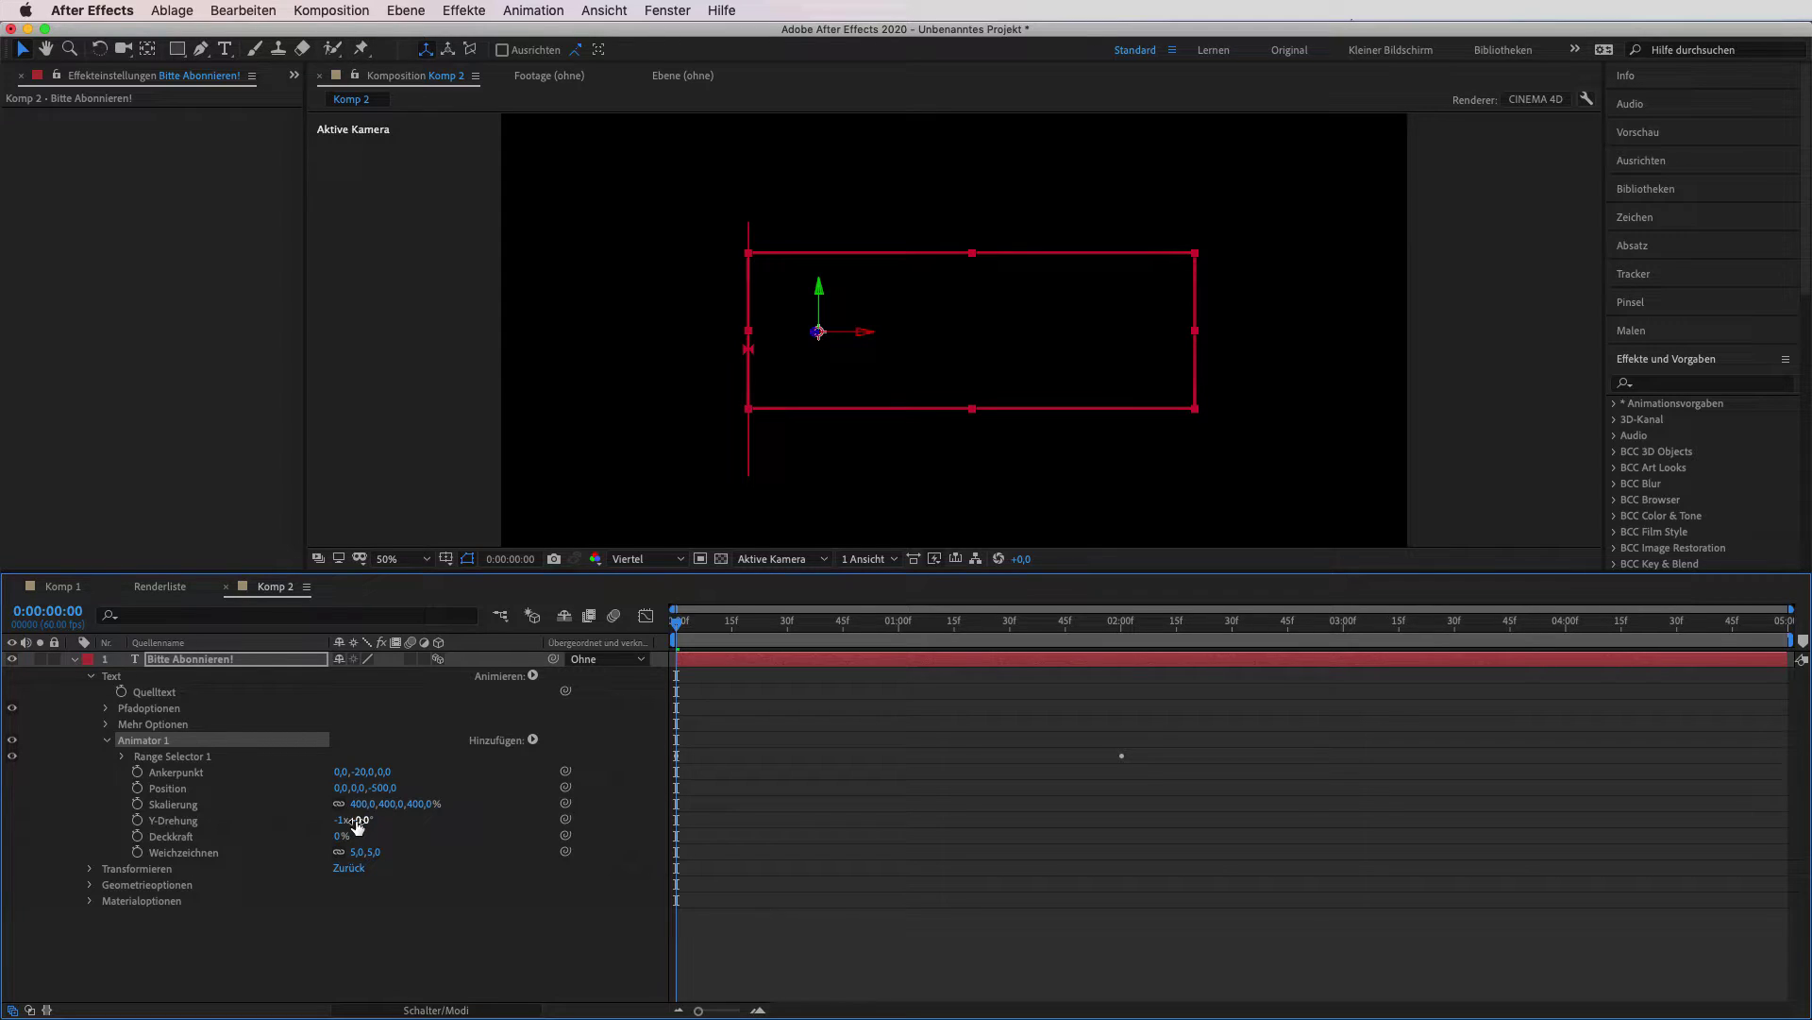
left_click(123, 758)
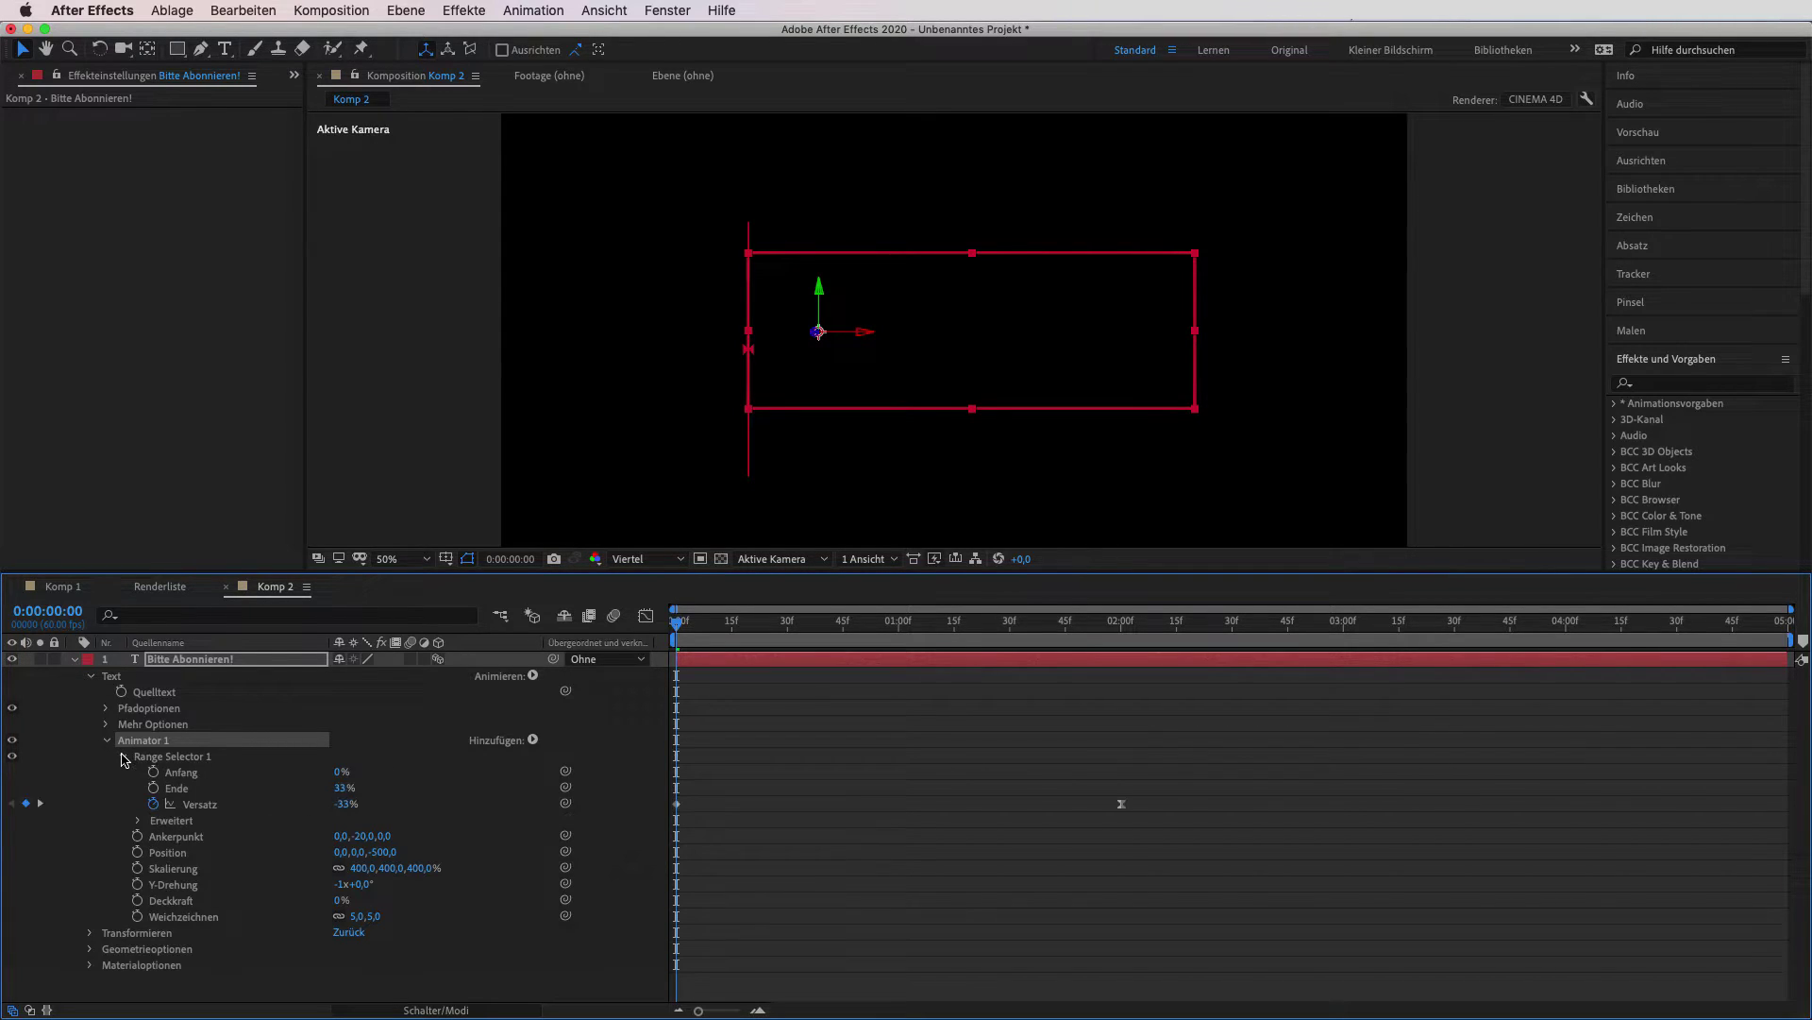
left_click(139, 821)
scroll(173, 810, "down", 2)
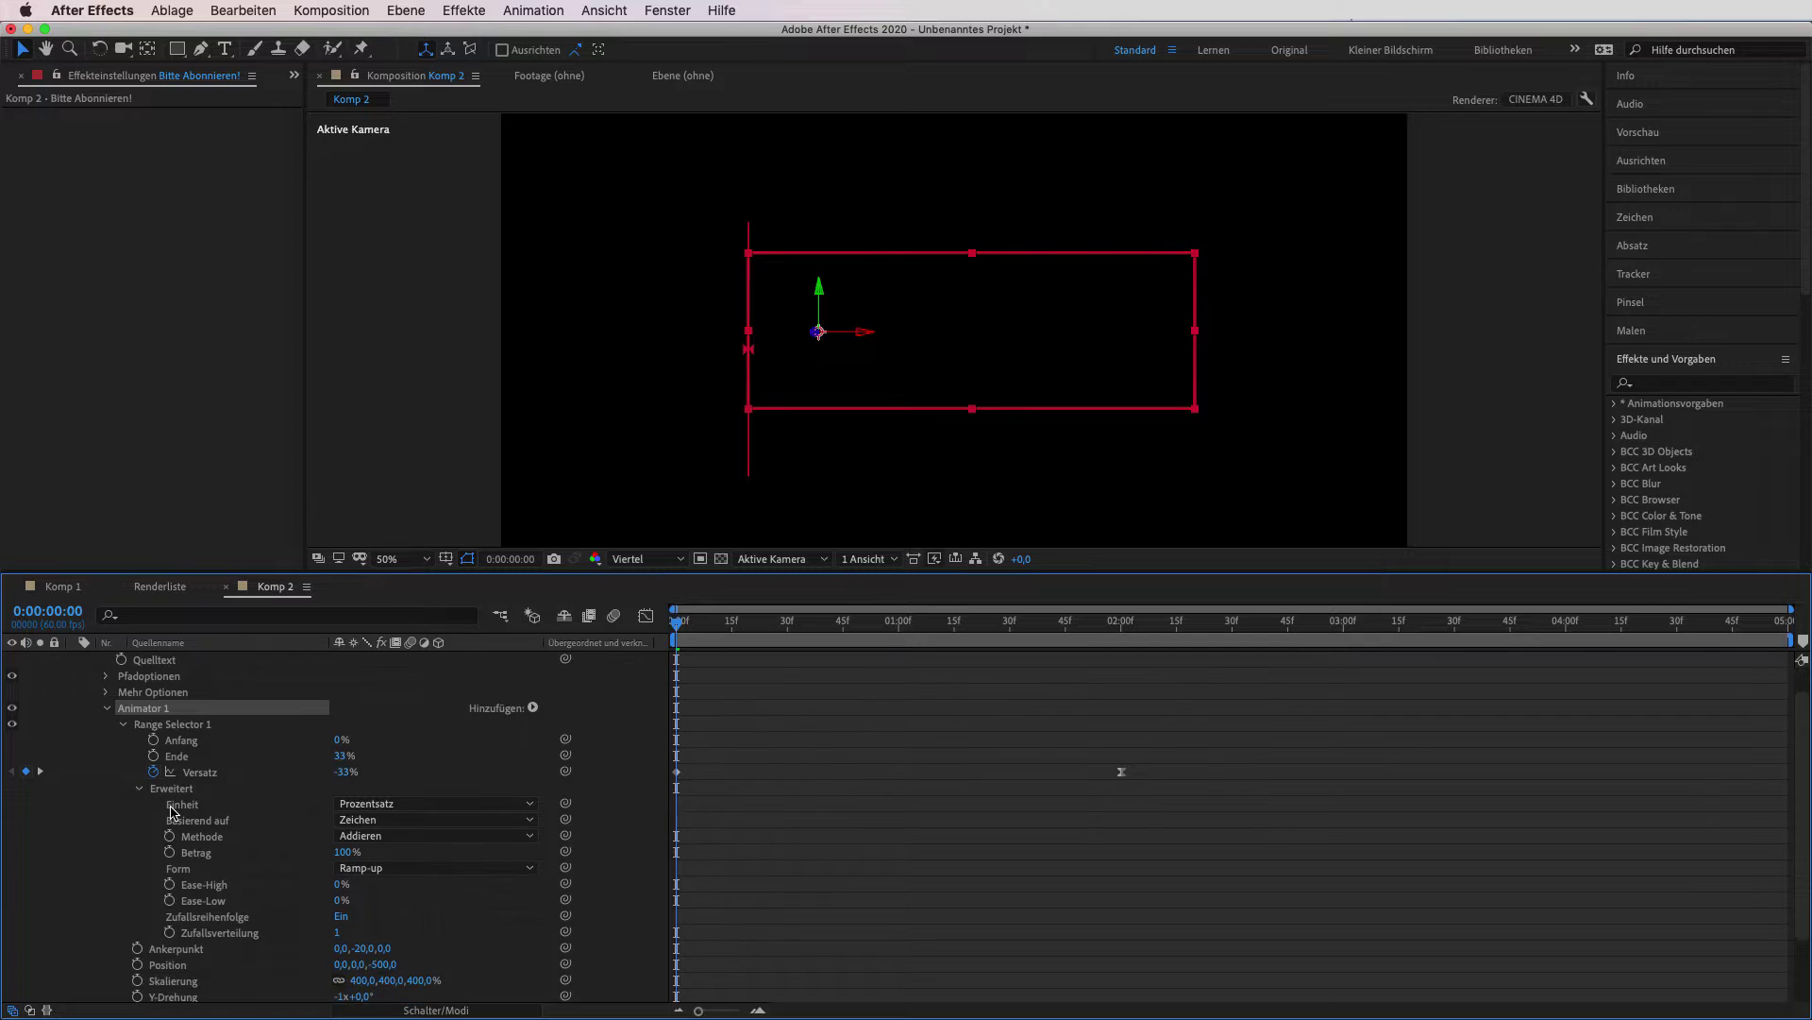
scroll(173, 810, "down", 3)
scroll(173, 810, "down", 2)
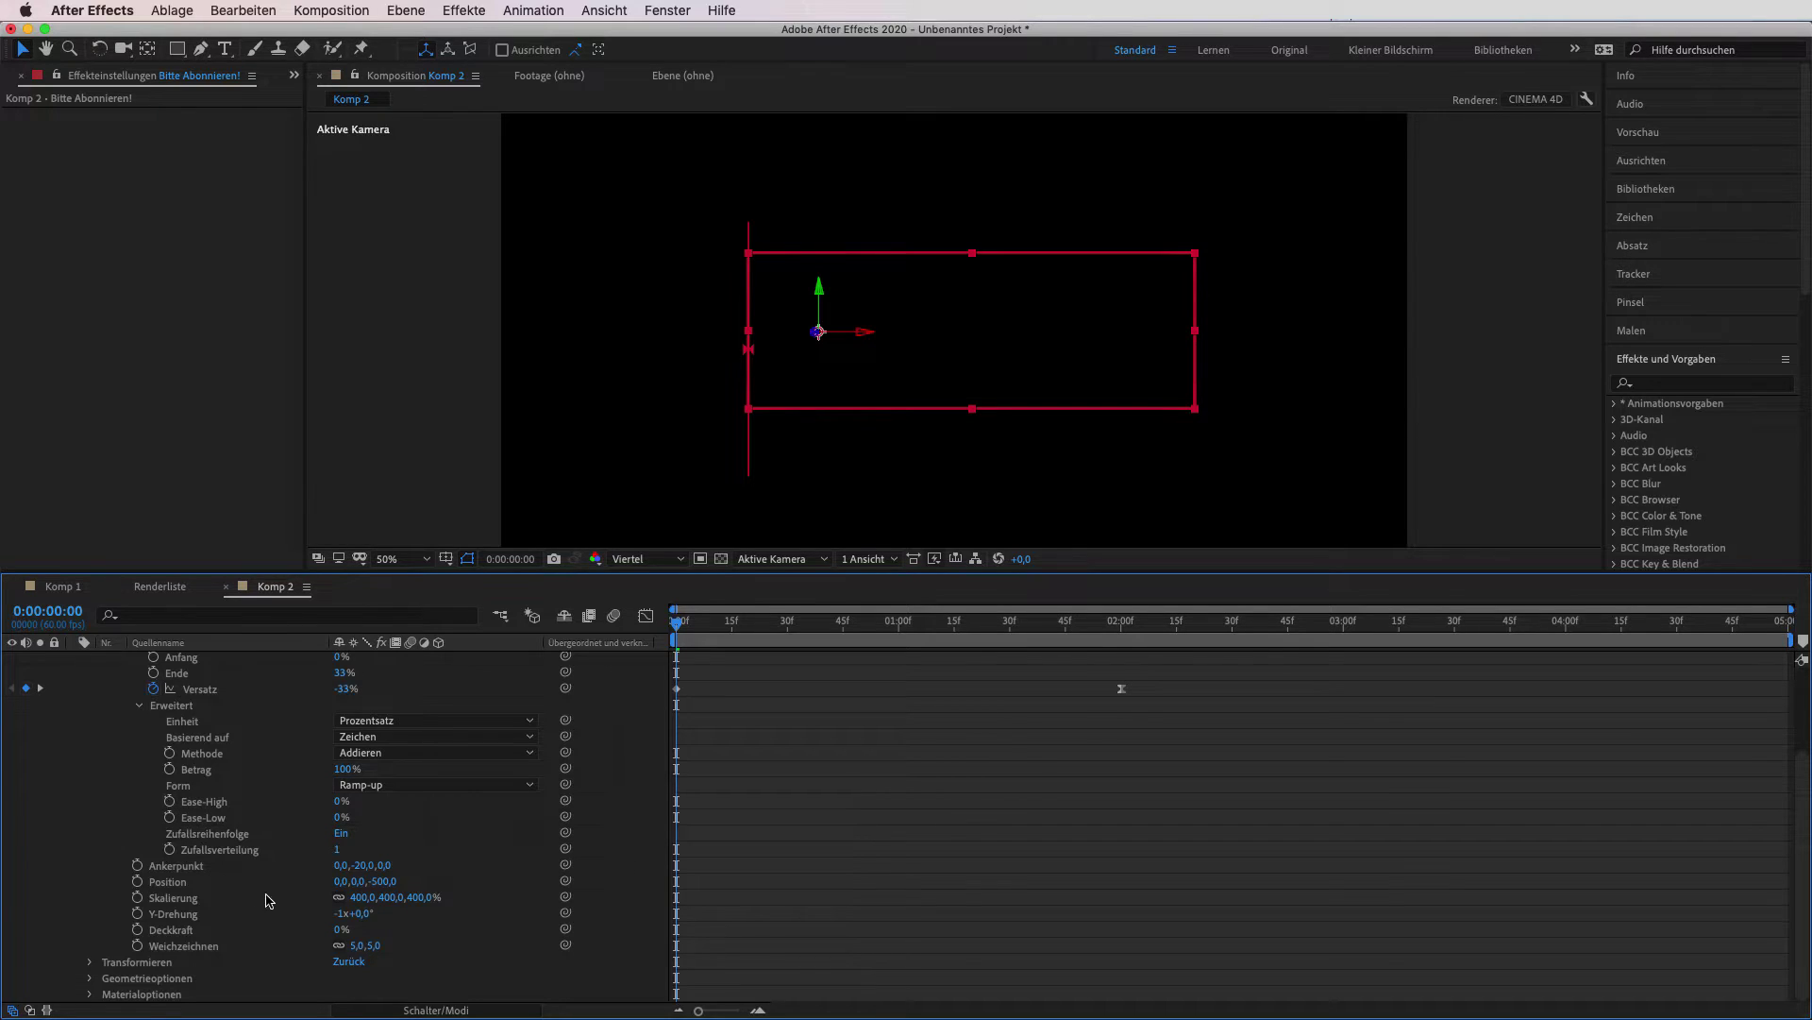
- Set Animator 1's Y rotation to 0x-180°
left_click(338, 914)
key("Tab")
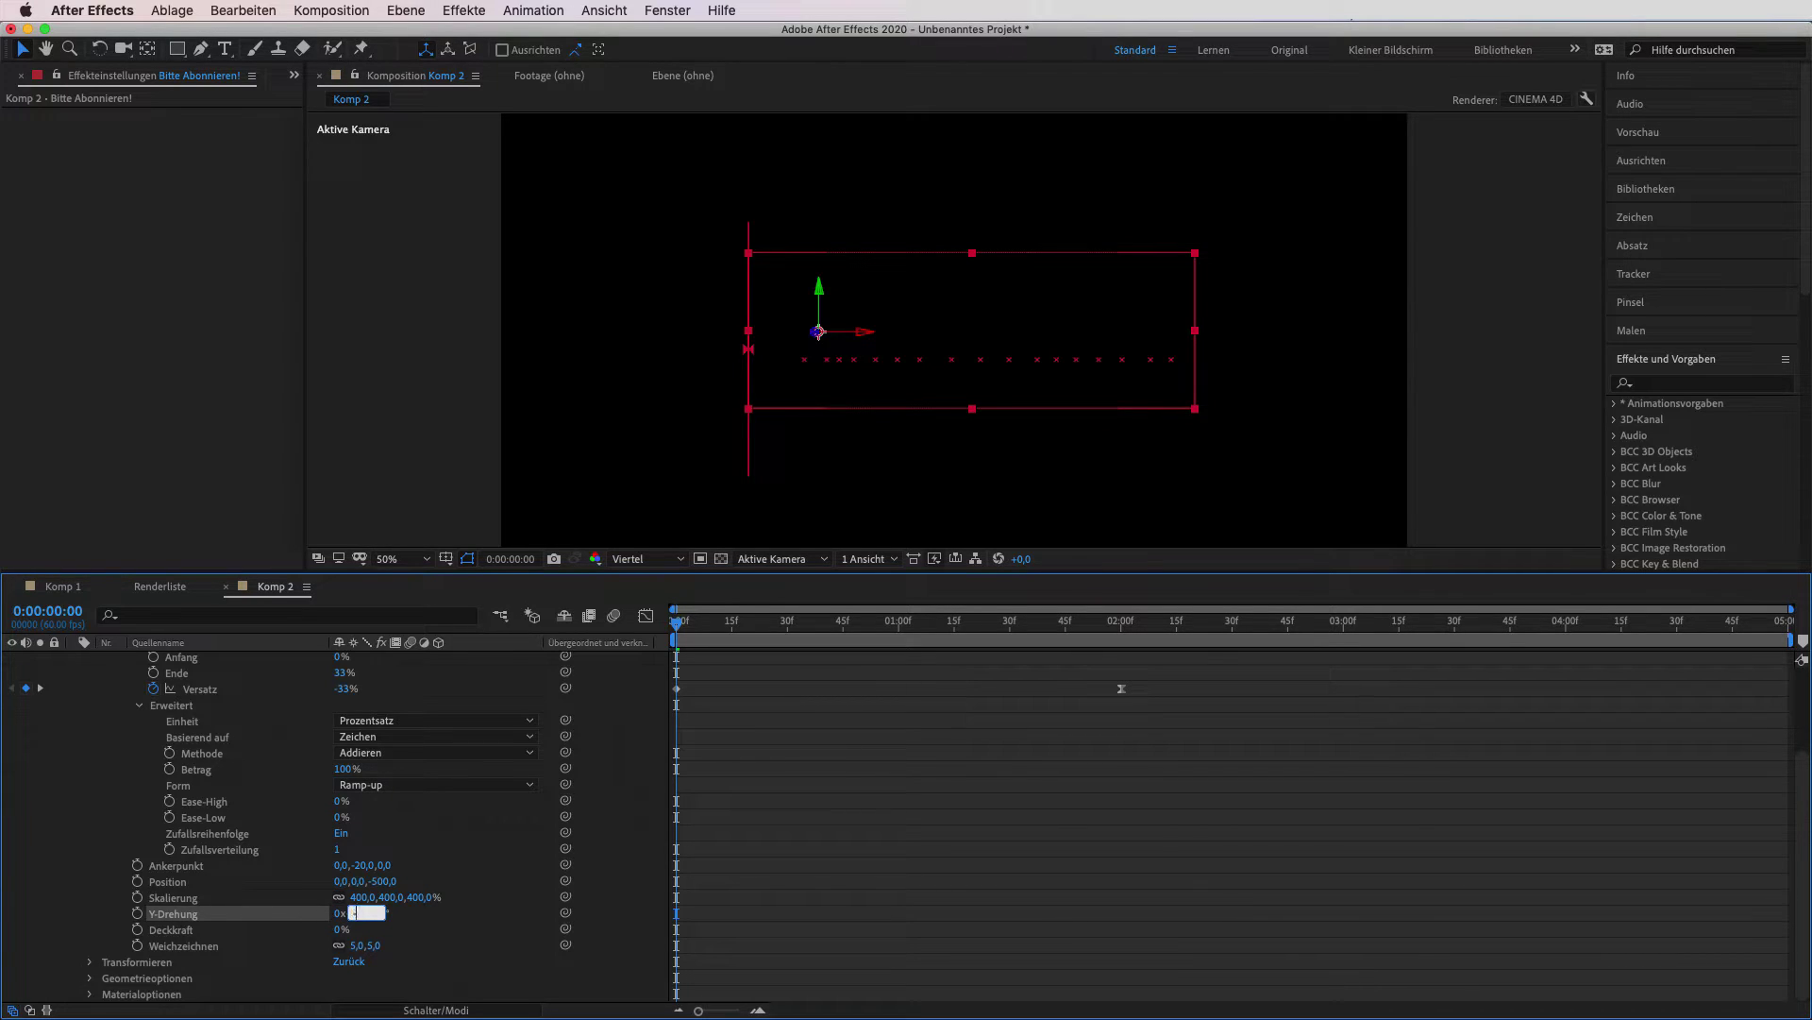
key("Return")
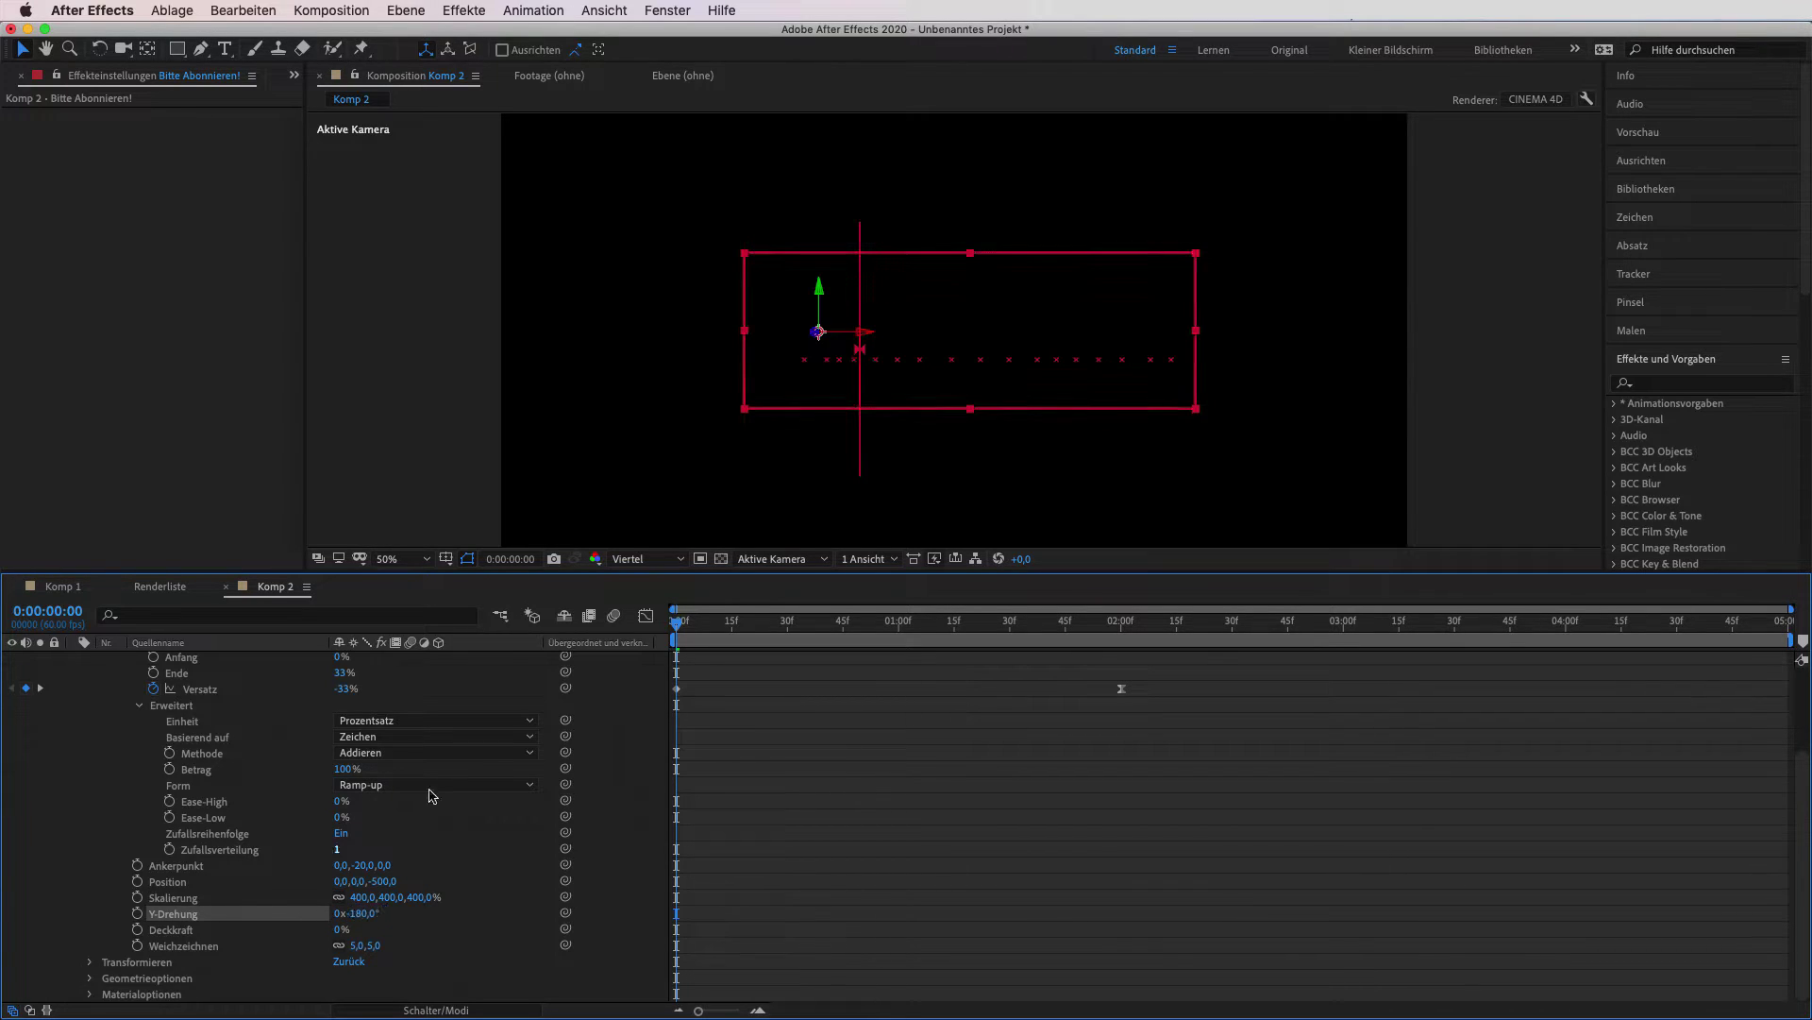
- End the work area at about 2:15 and preview the letters dropping and spinning in
left_click_drag(678, 621, 846, 614)
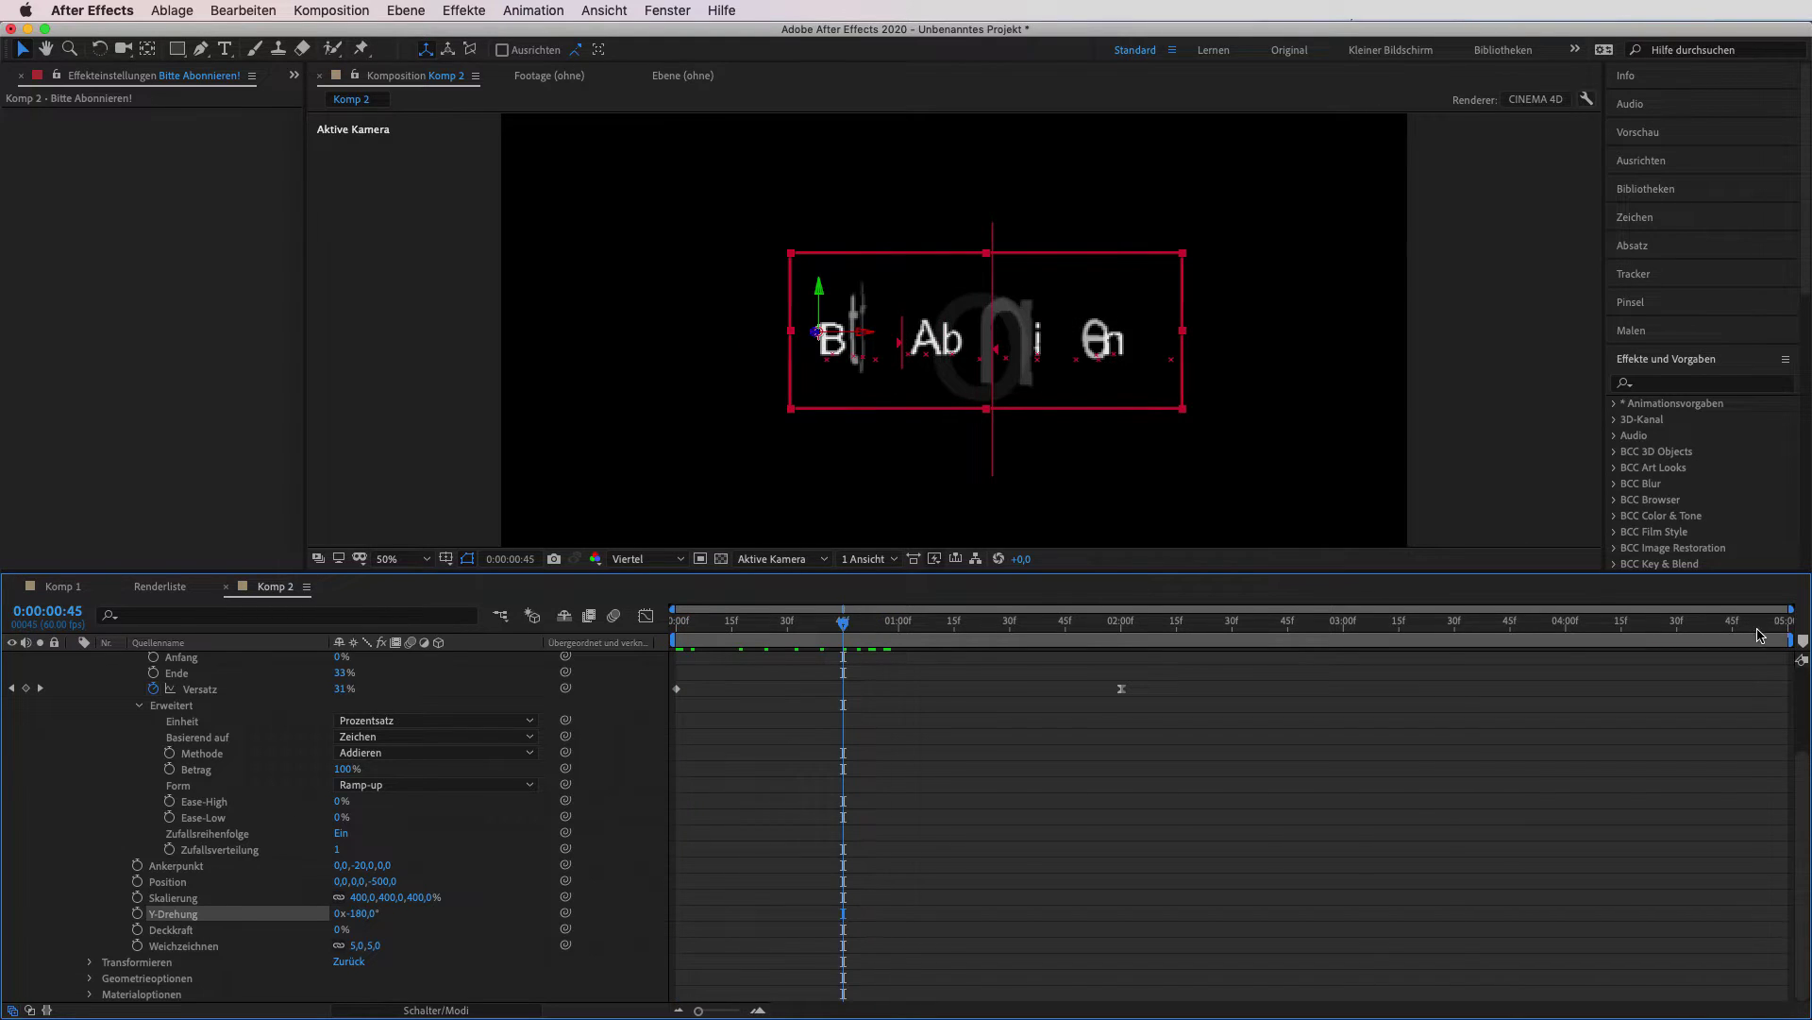
left_click_drag(1792, 640, 1194, 640)
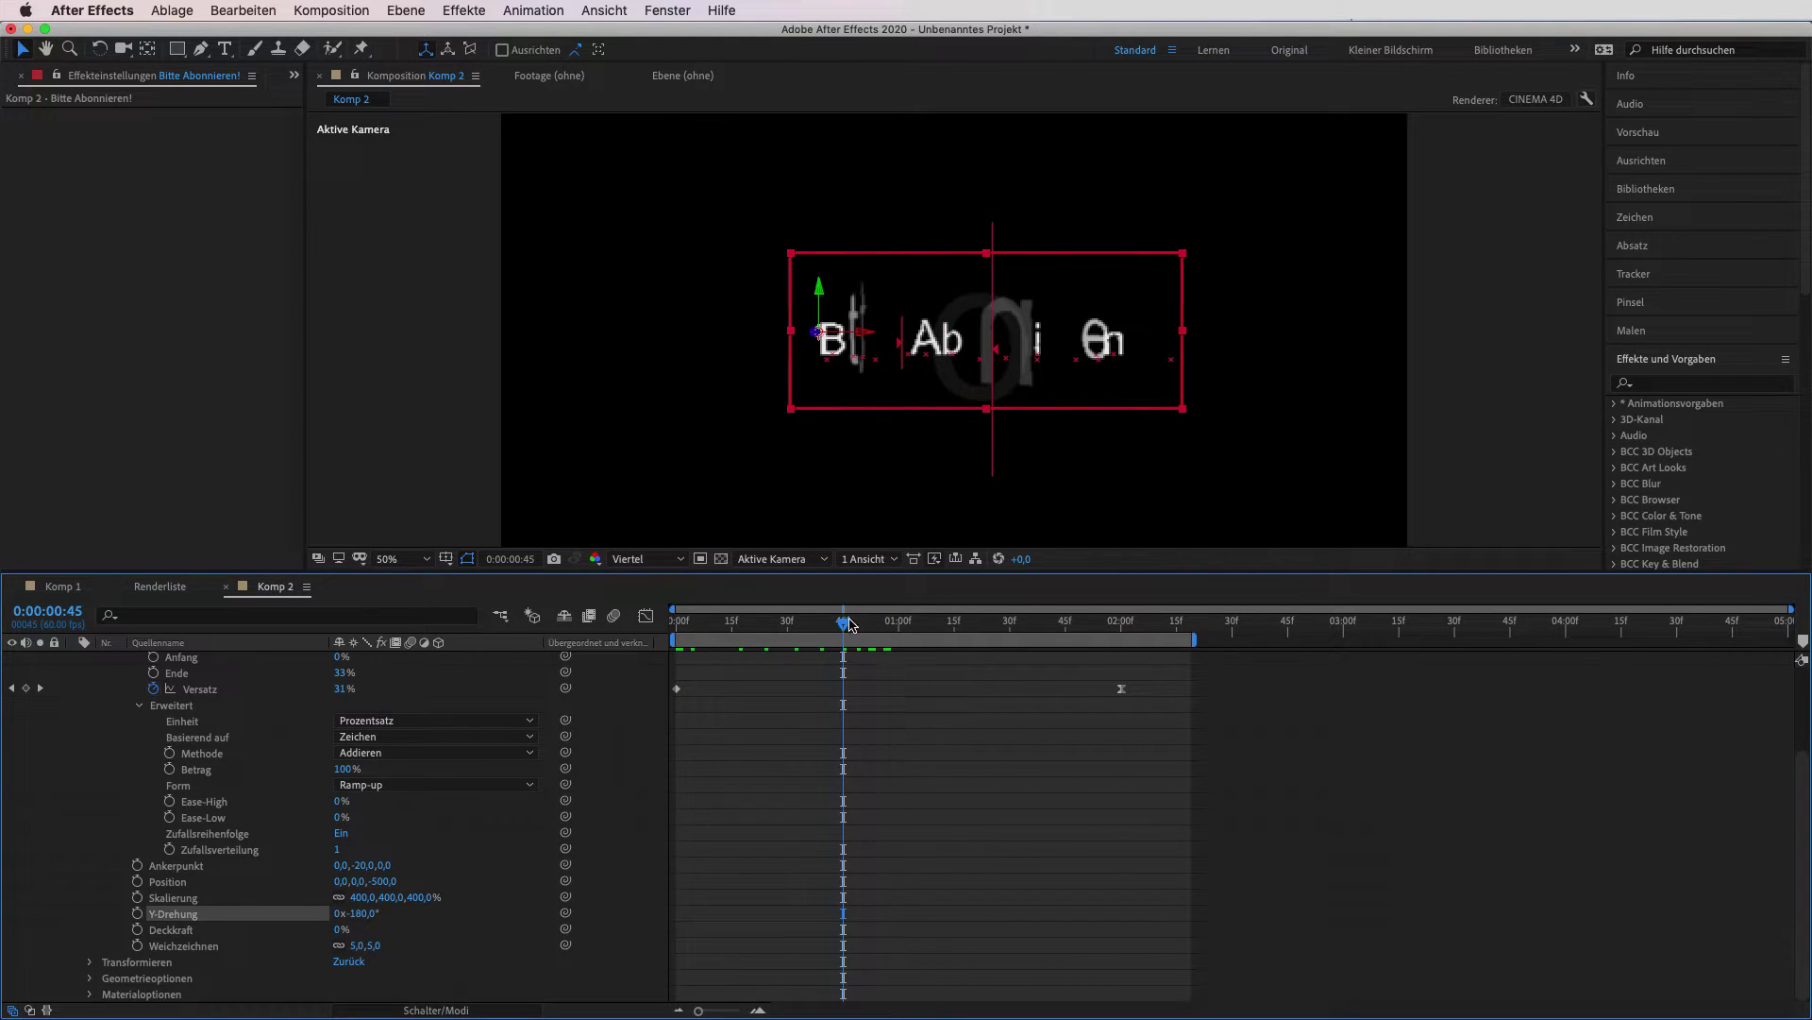
key("space")
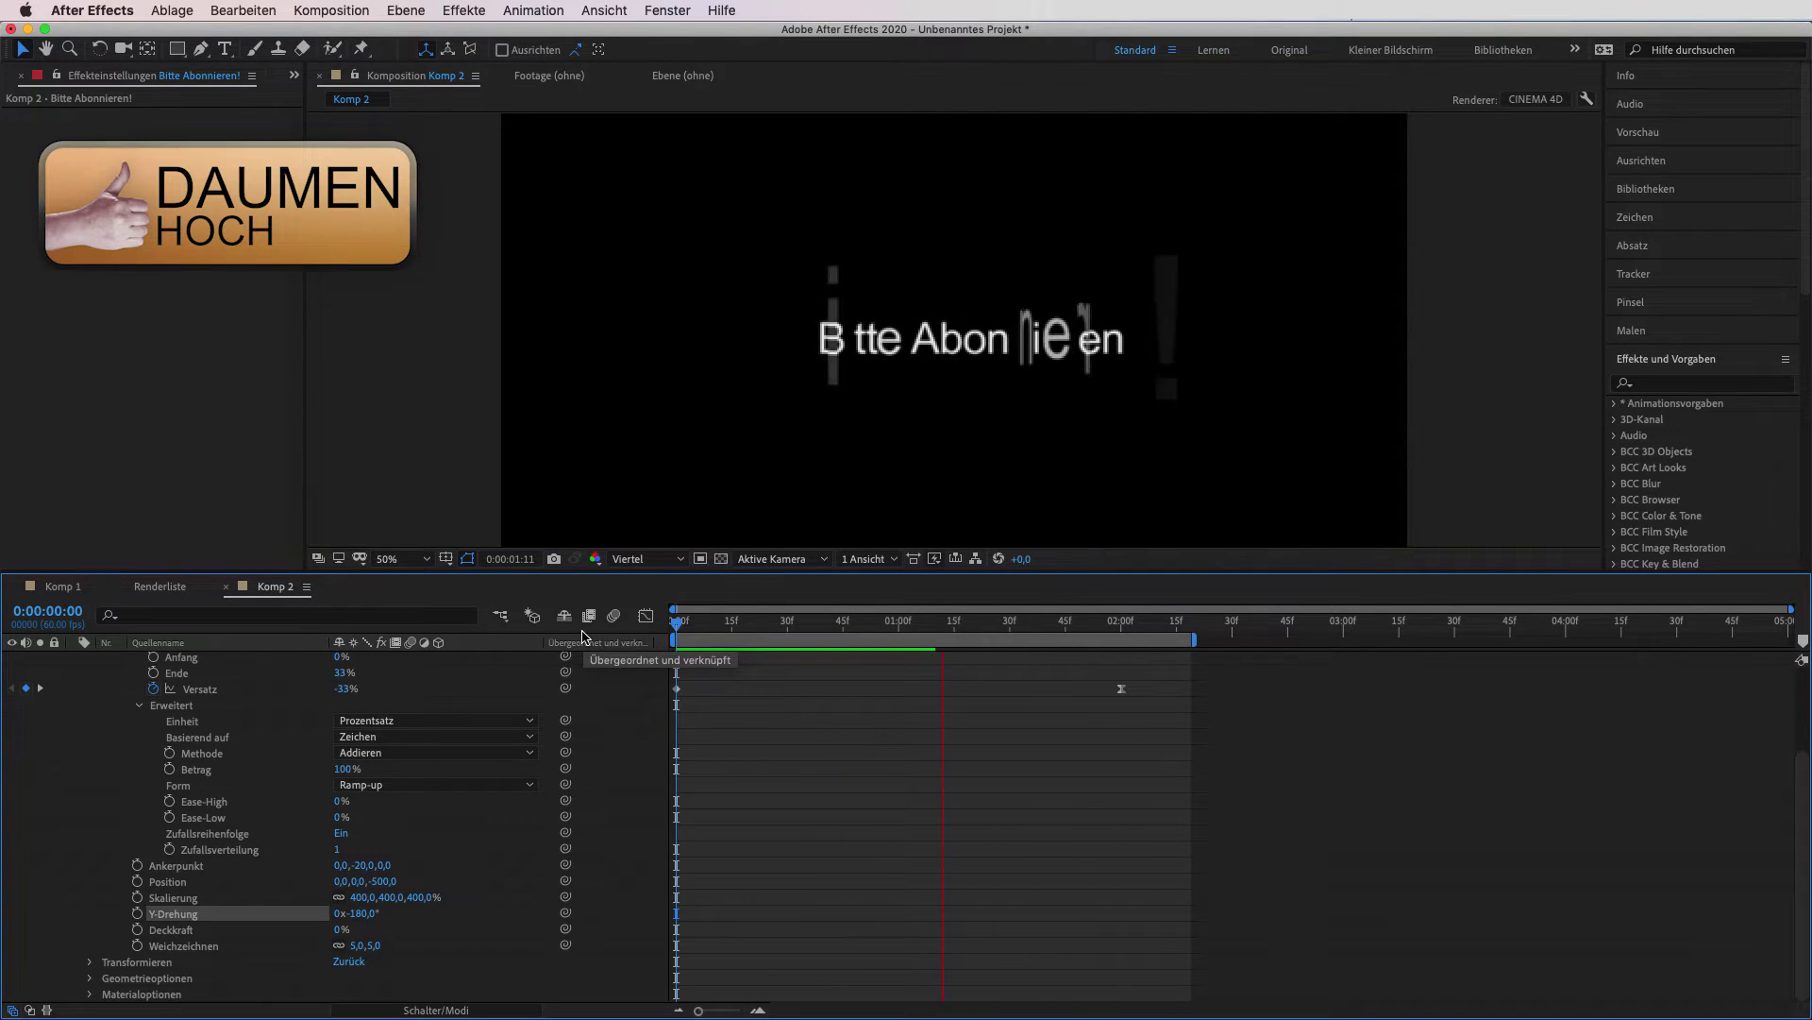
left_click(685, 627)
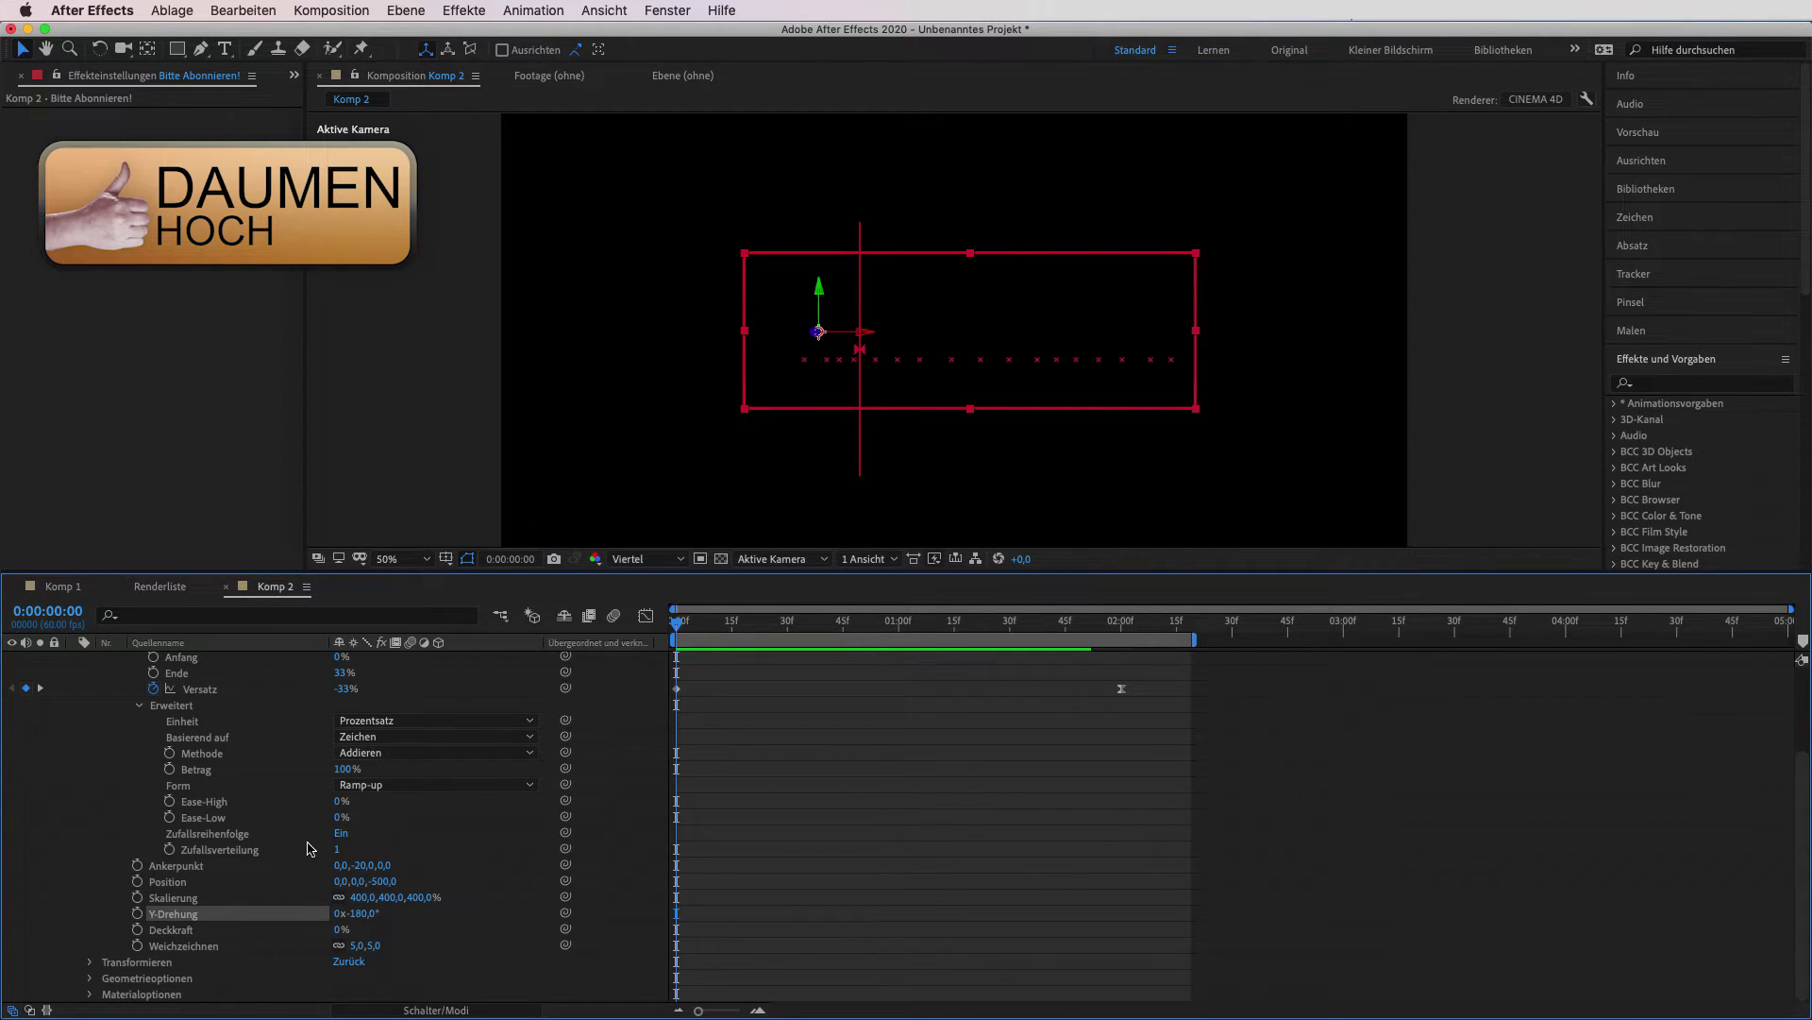
- Scrub Animator 1's Position to -444, 207, -500 and preview the letters arriving from lower left
left_click_drag(340, 881, 17, 881)
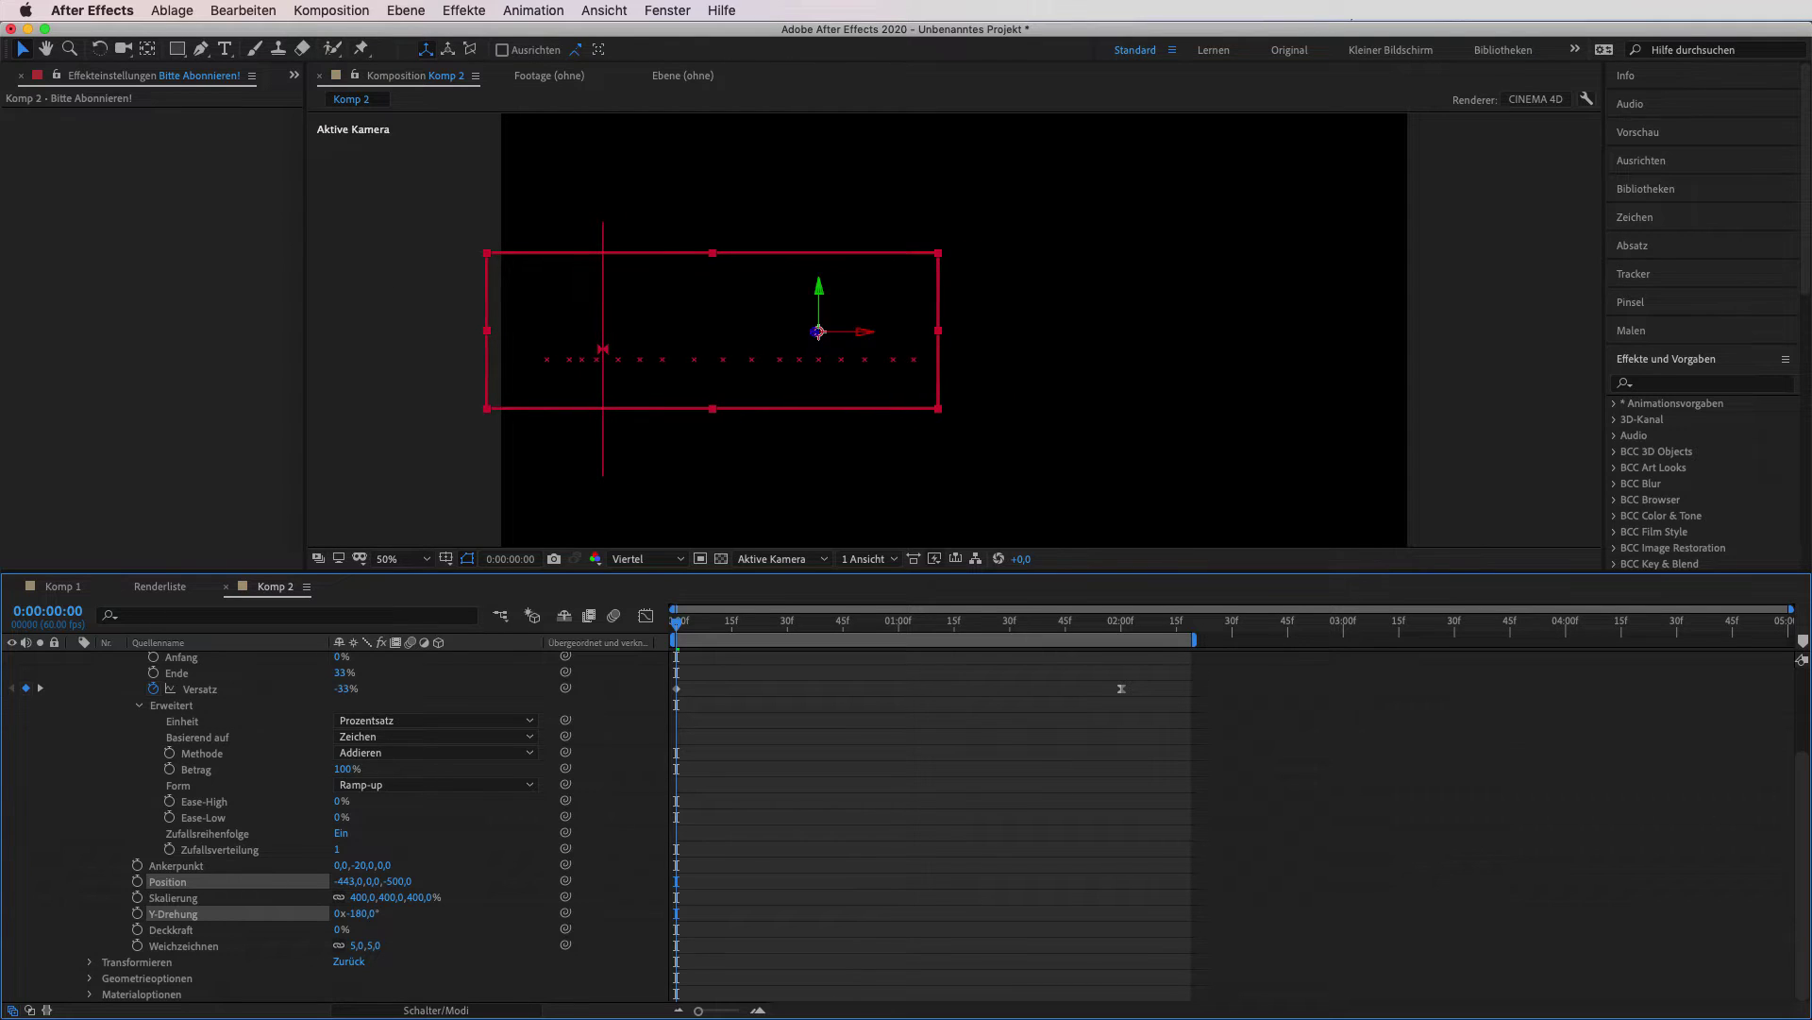
left_click_drag(373, 882, 716, 700)
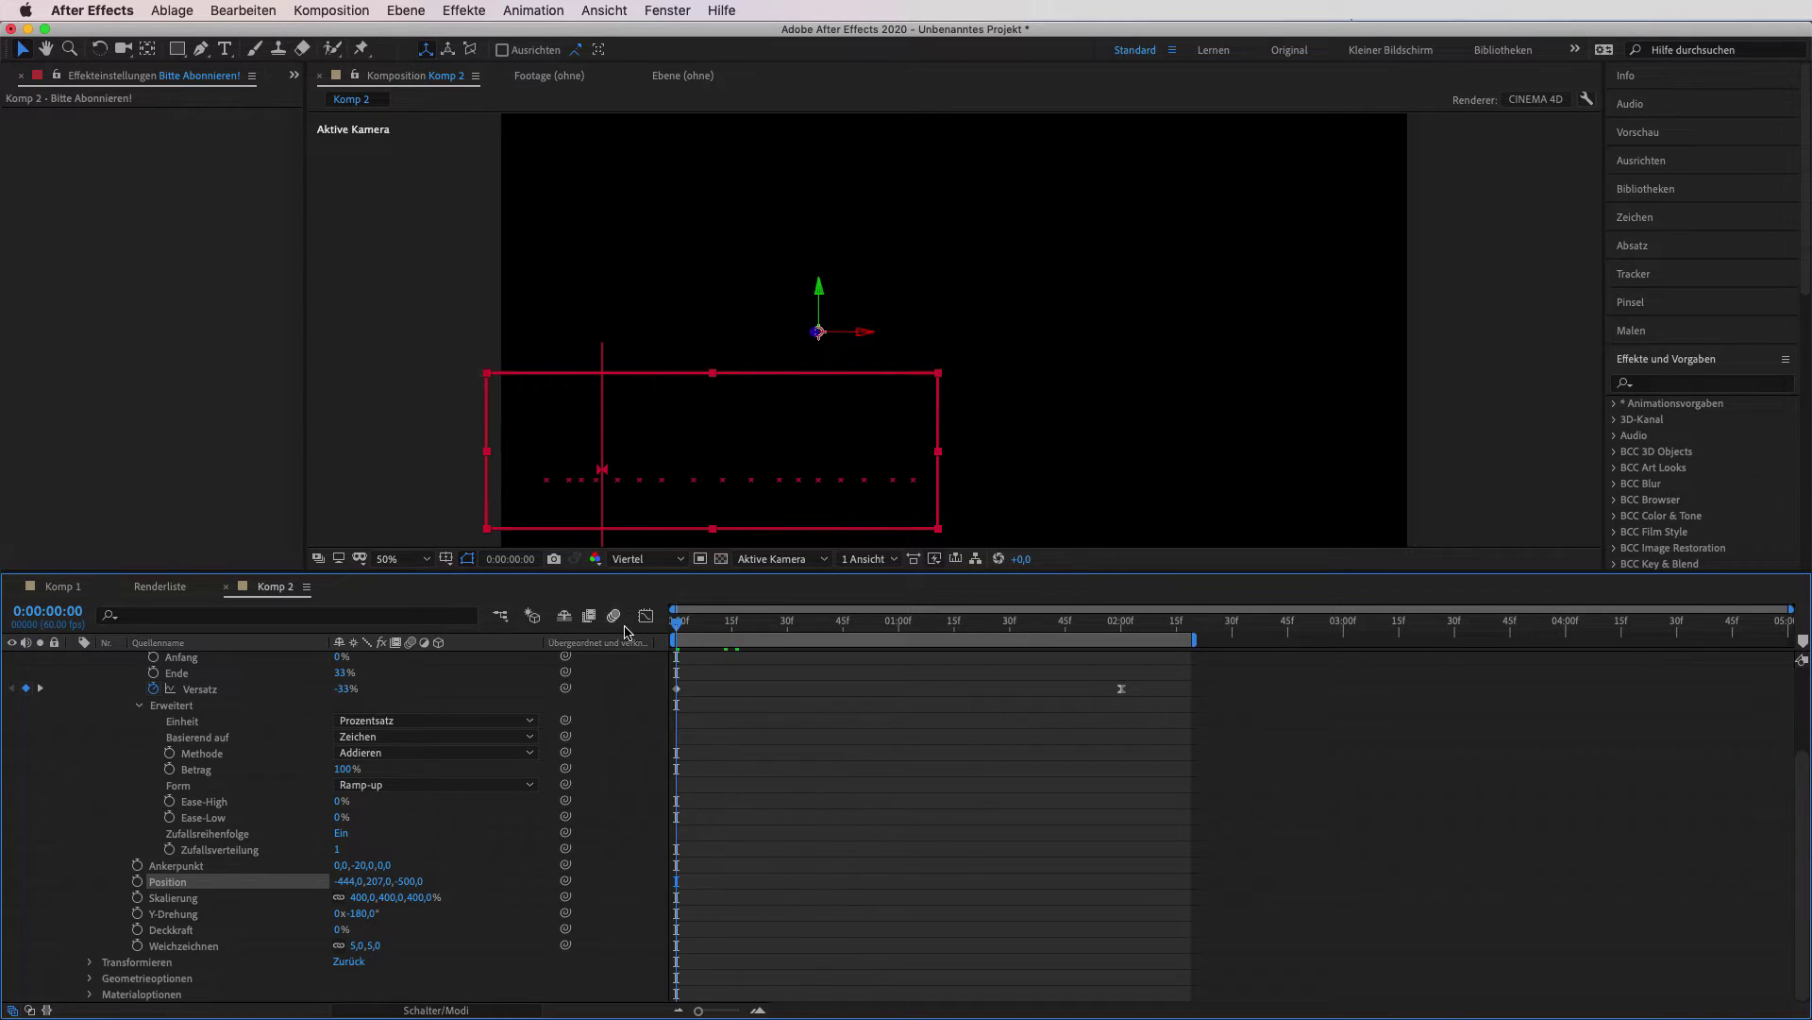
key("space")
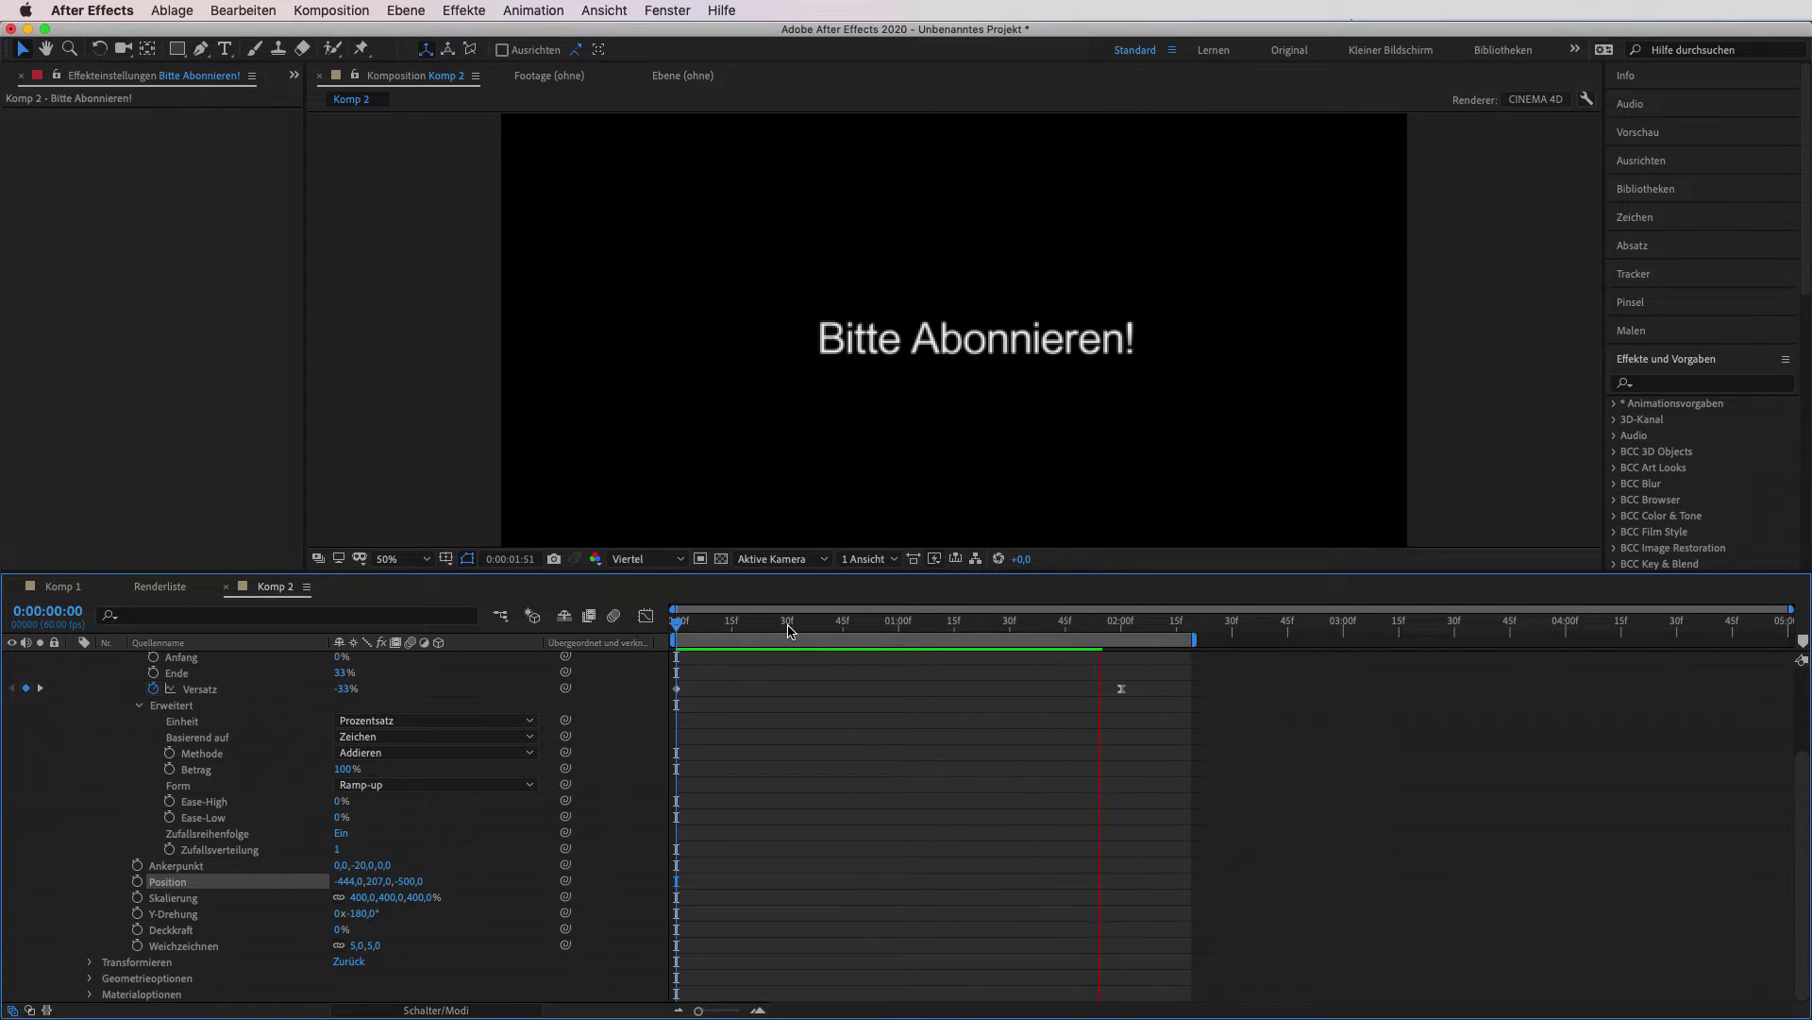
key("space")
- Set Range Selector 1's Ease-High and Ease-Low both to 50% and preview the eased animation
scroll(376, 826, "up", 2)
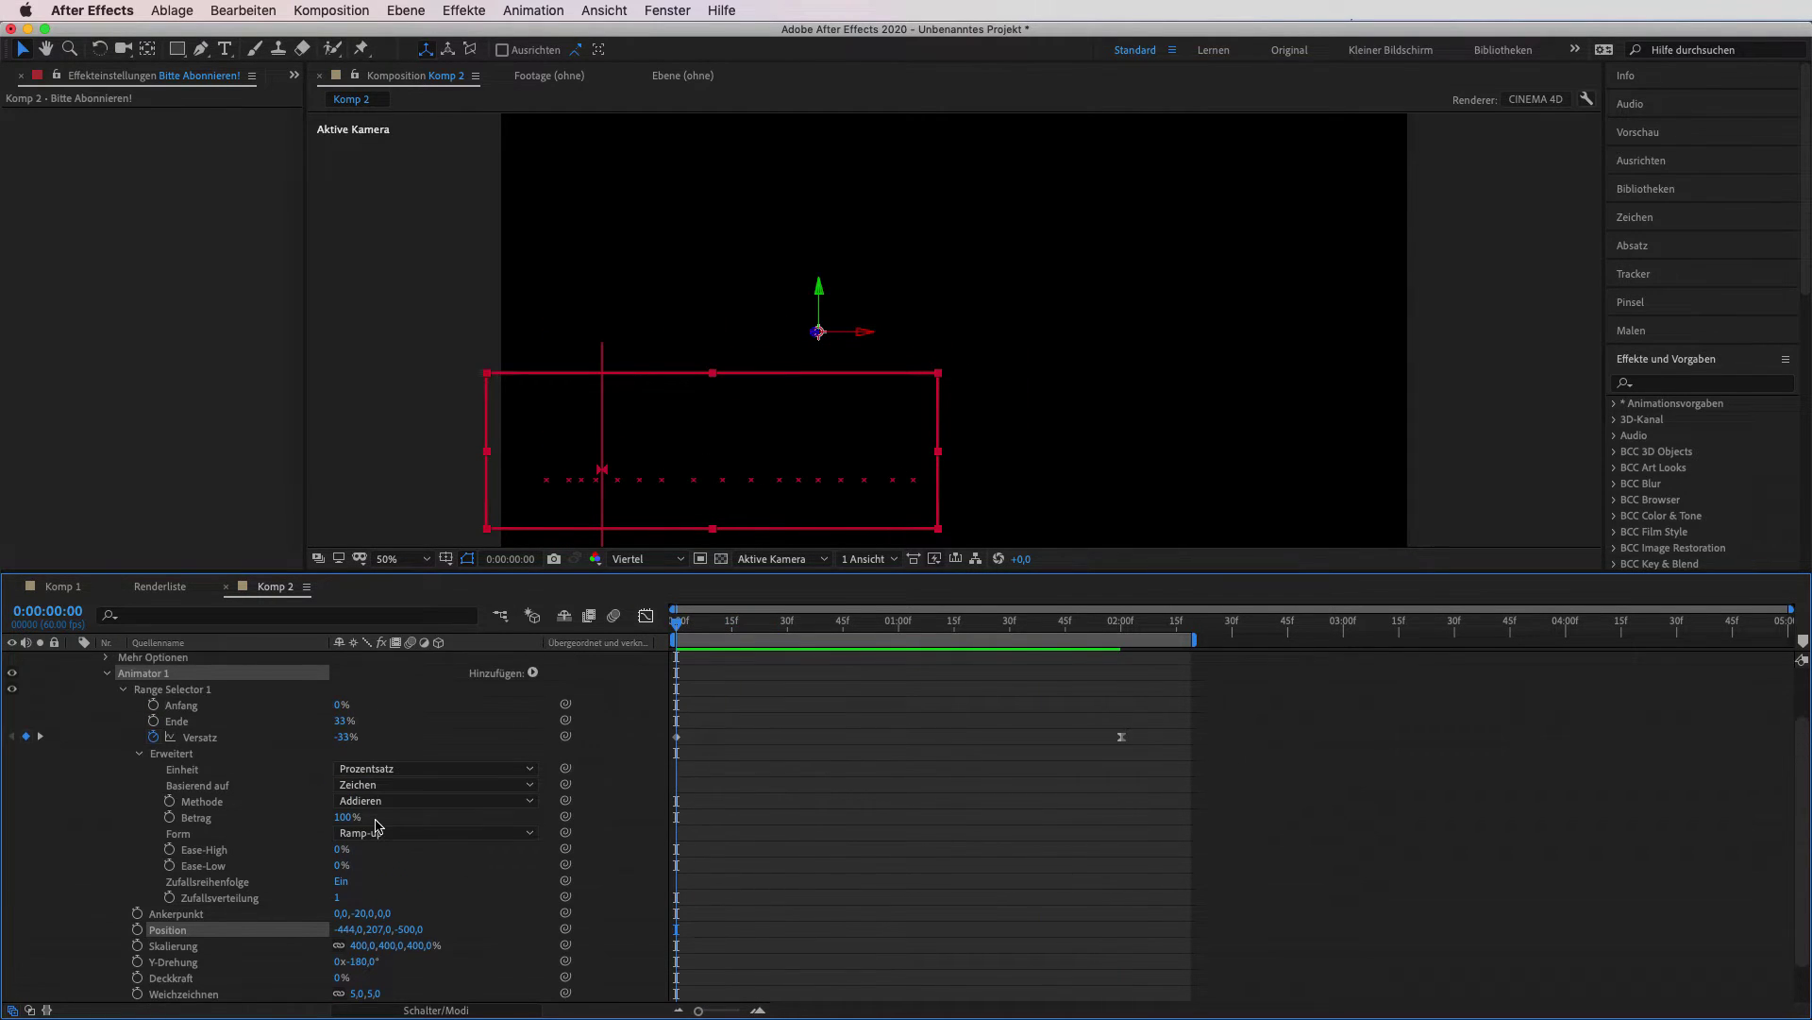
scroll(376, 826, "down", 2)
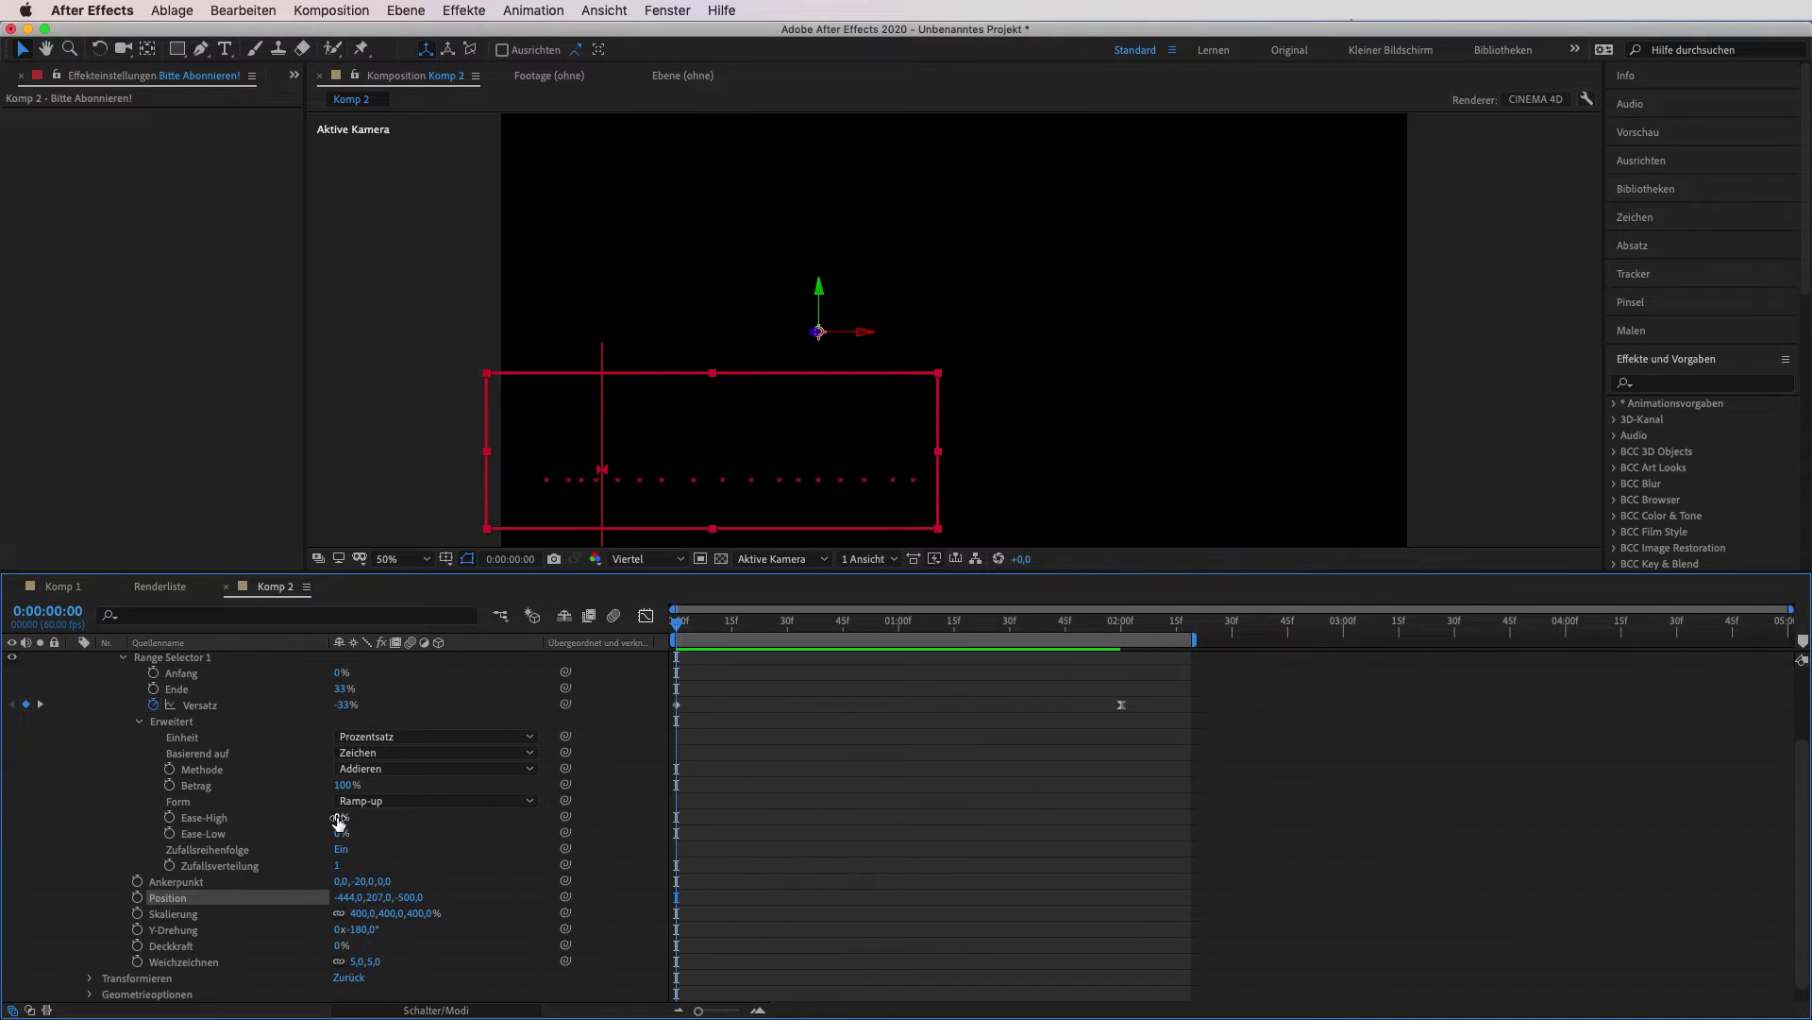
left_click(341, 818)
type("50")
left_click(341, 833)
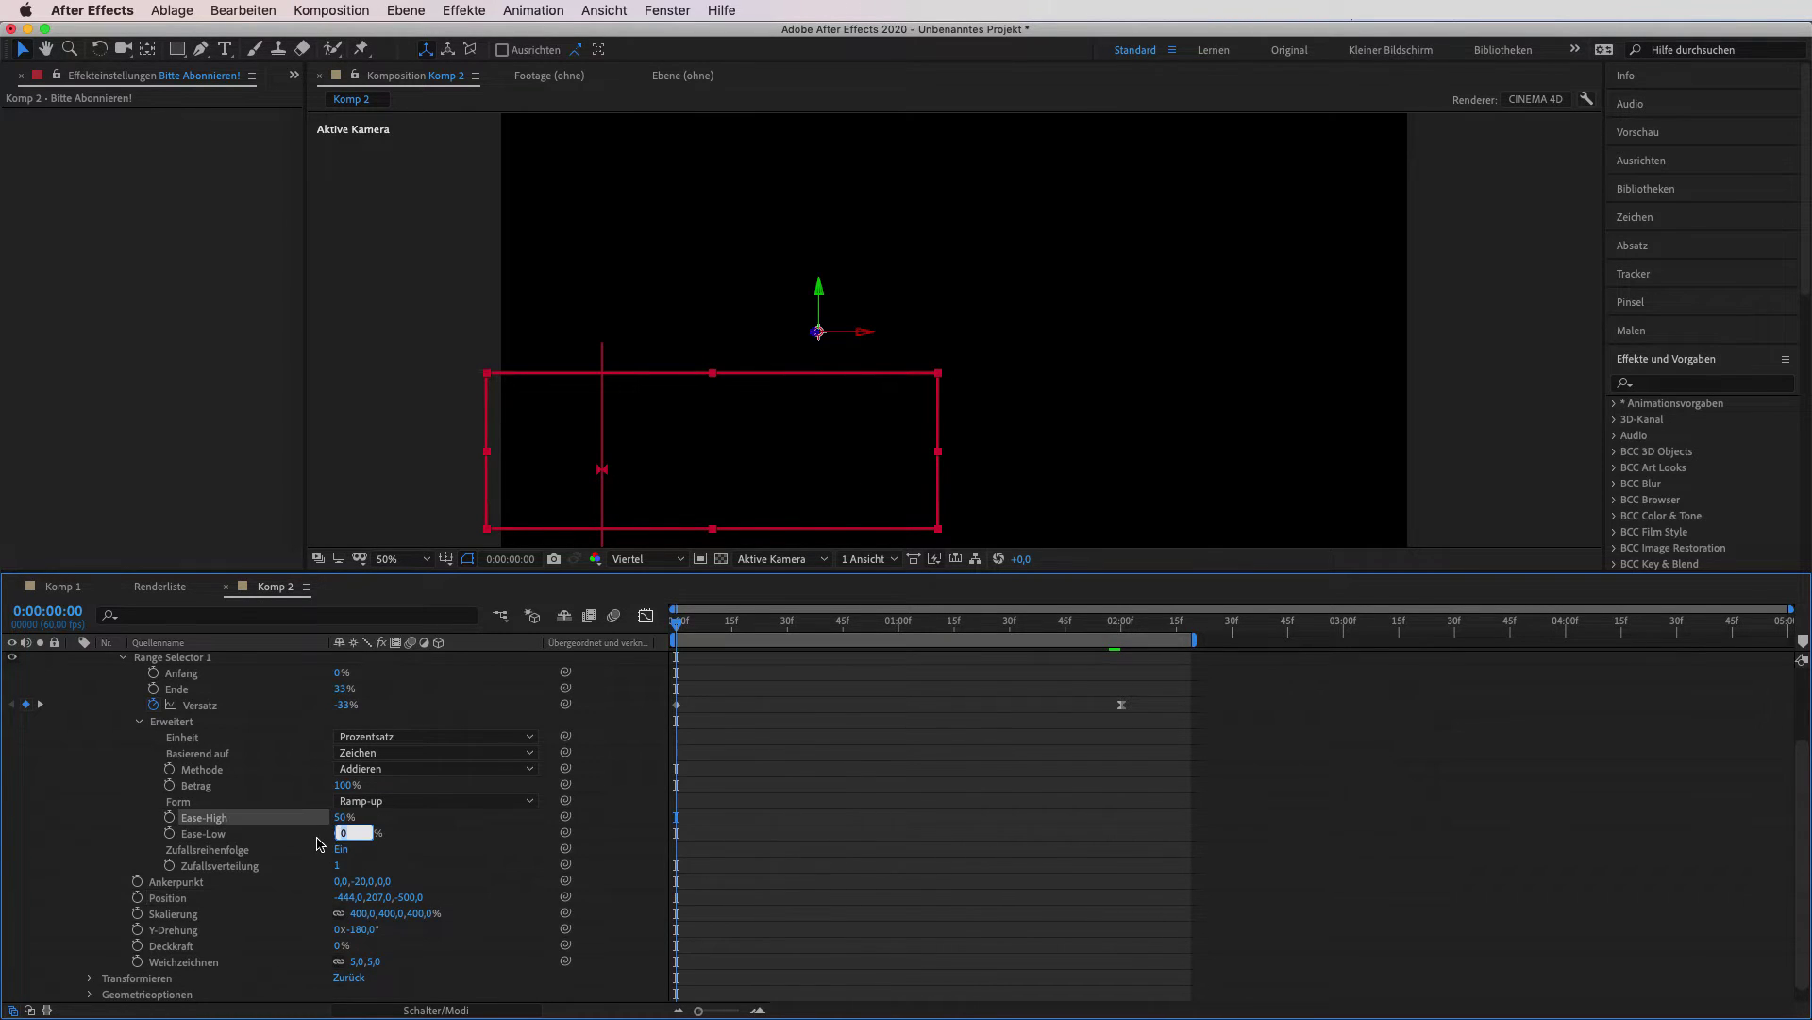
type("50")
key("Return")
key("space")
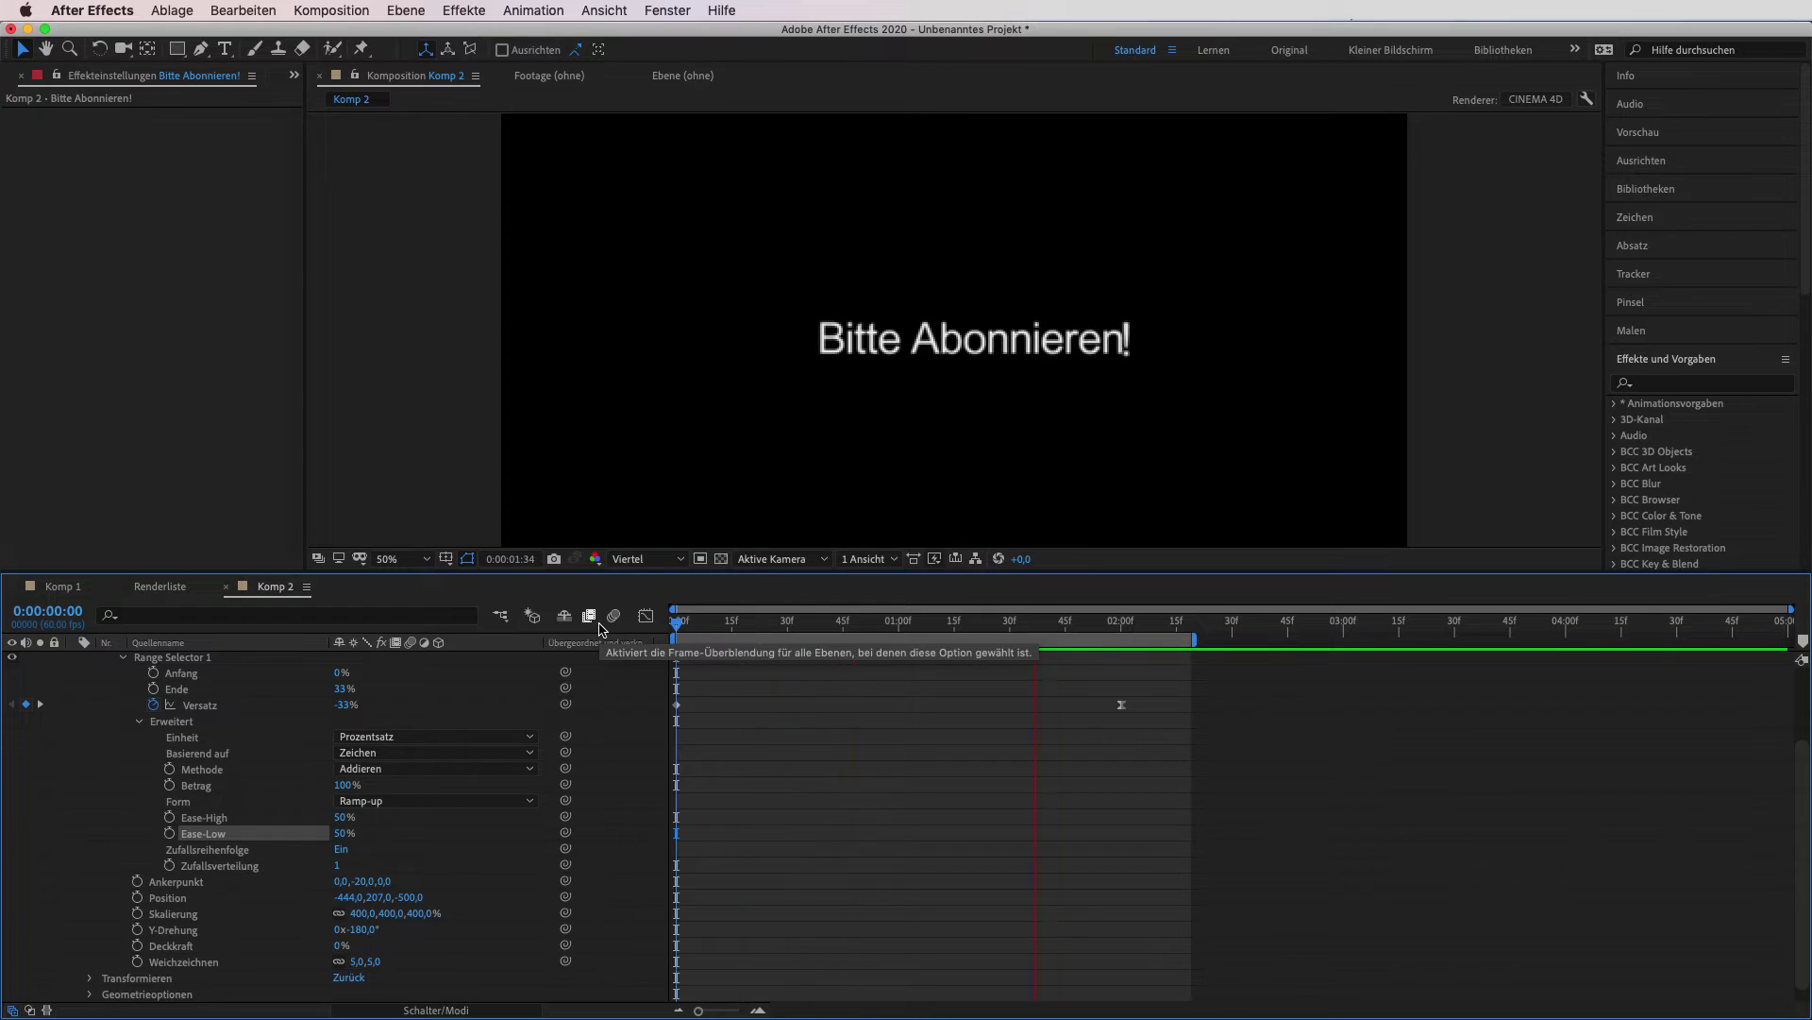
- Extend the work area to just before 4:00, move the last Versatz keyframe to about 3:30, and preview
left_click(1182, 627)
left_click_drag(1173, 645, 1554, 641)
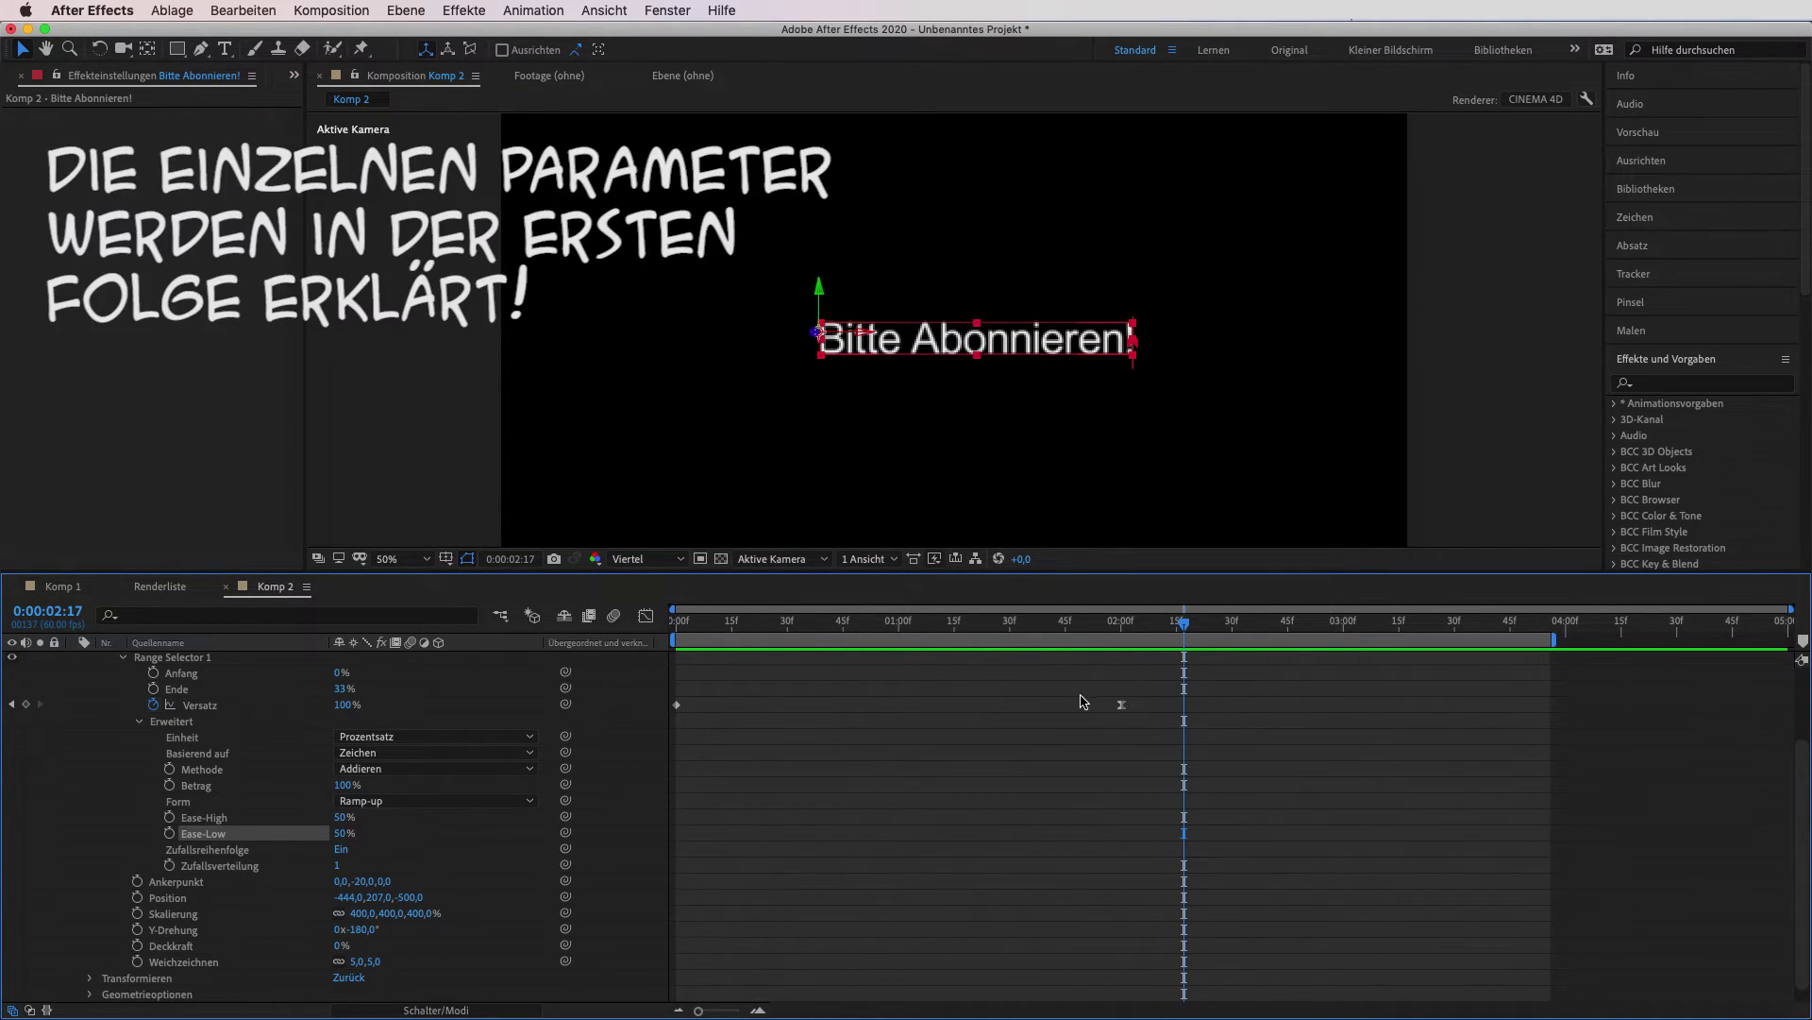
left_click_drag(1122, 704, 1454, 704)
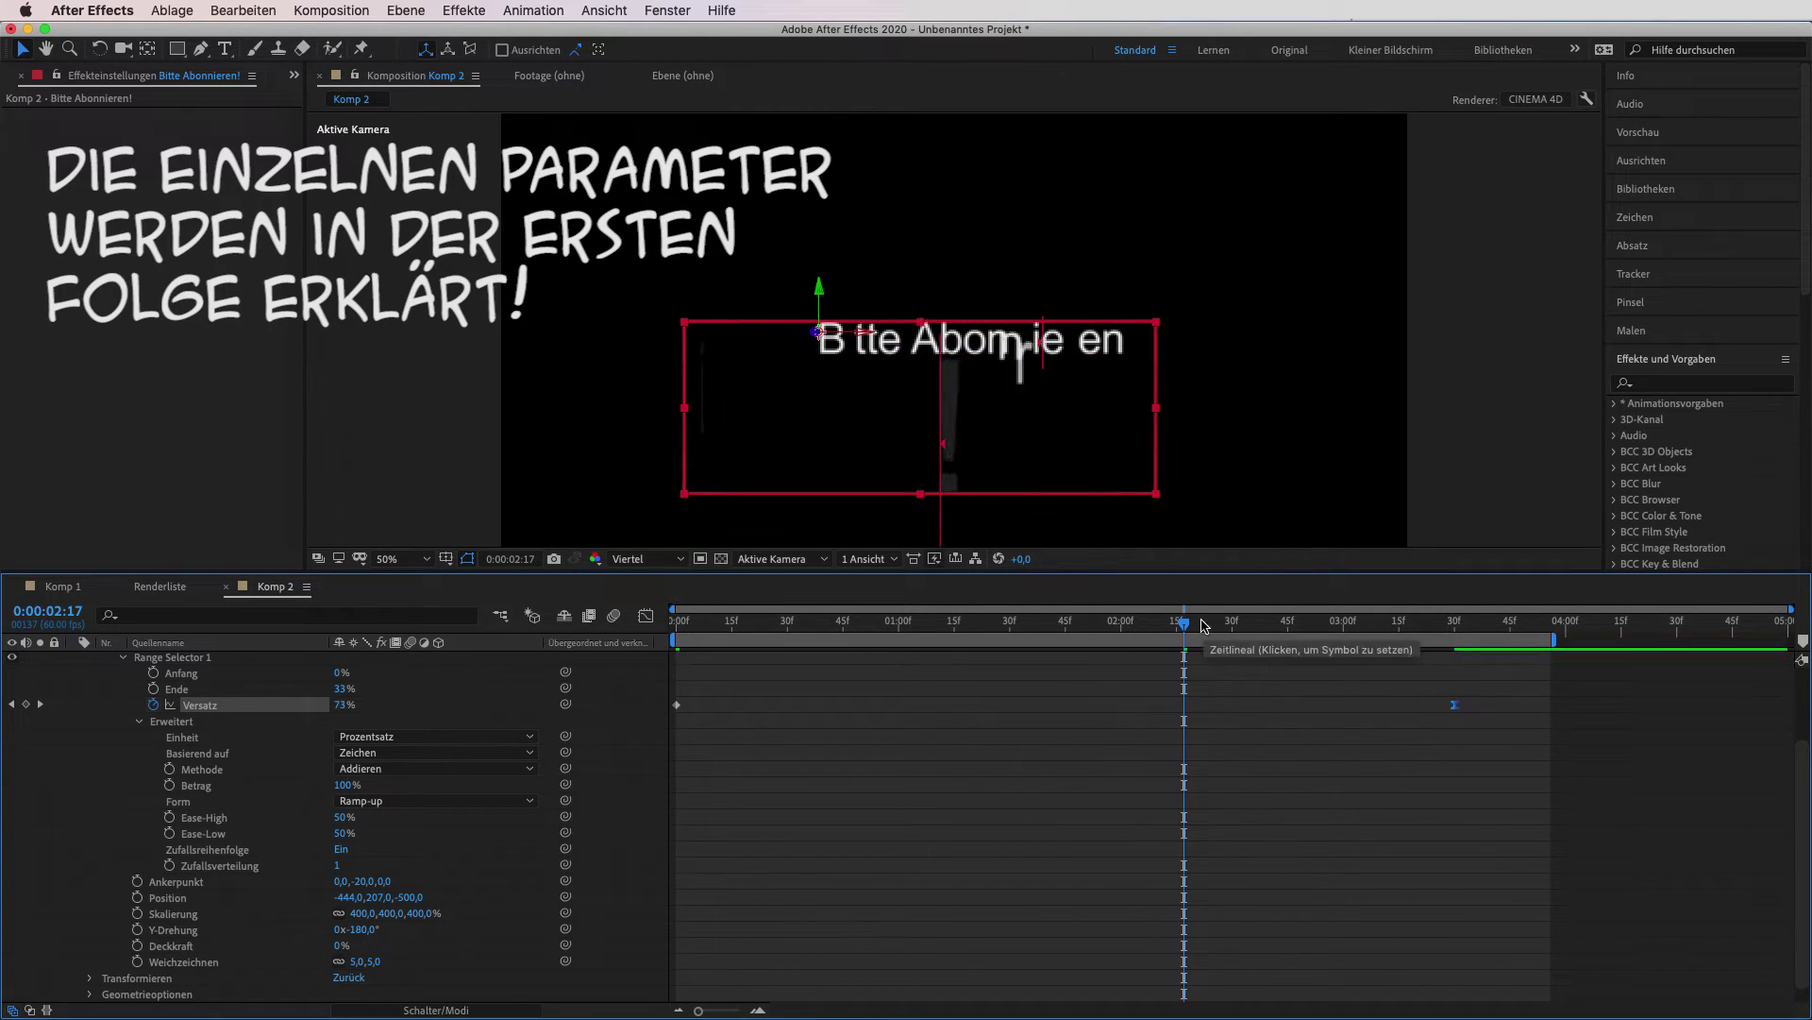
key("space")
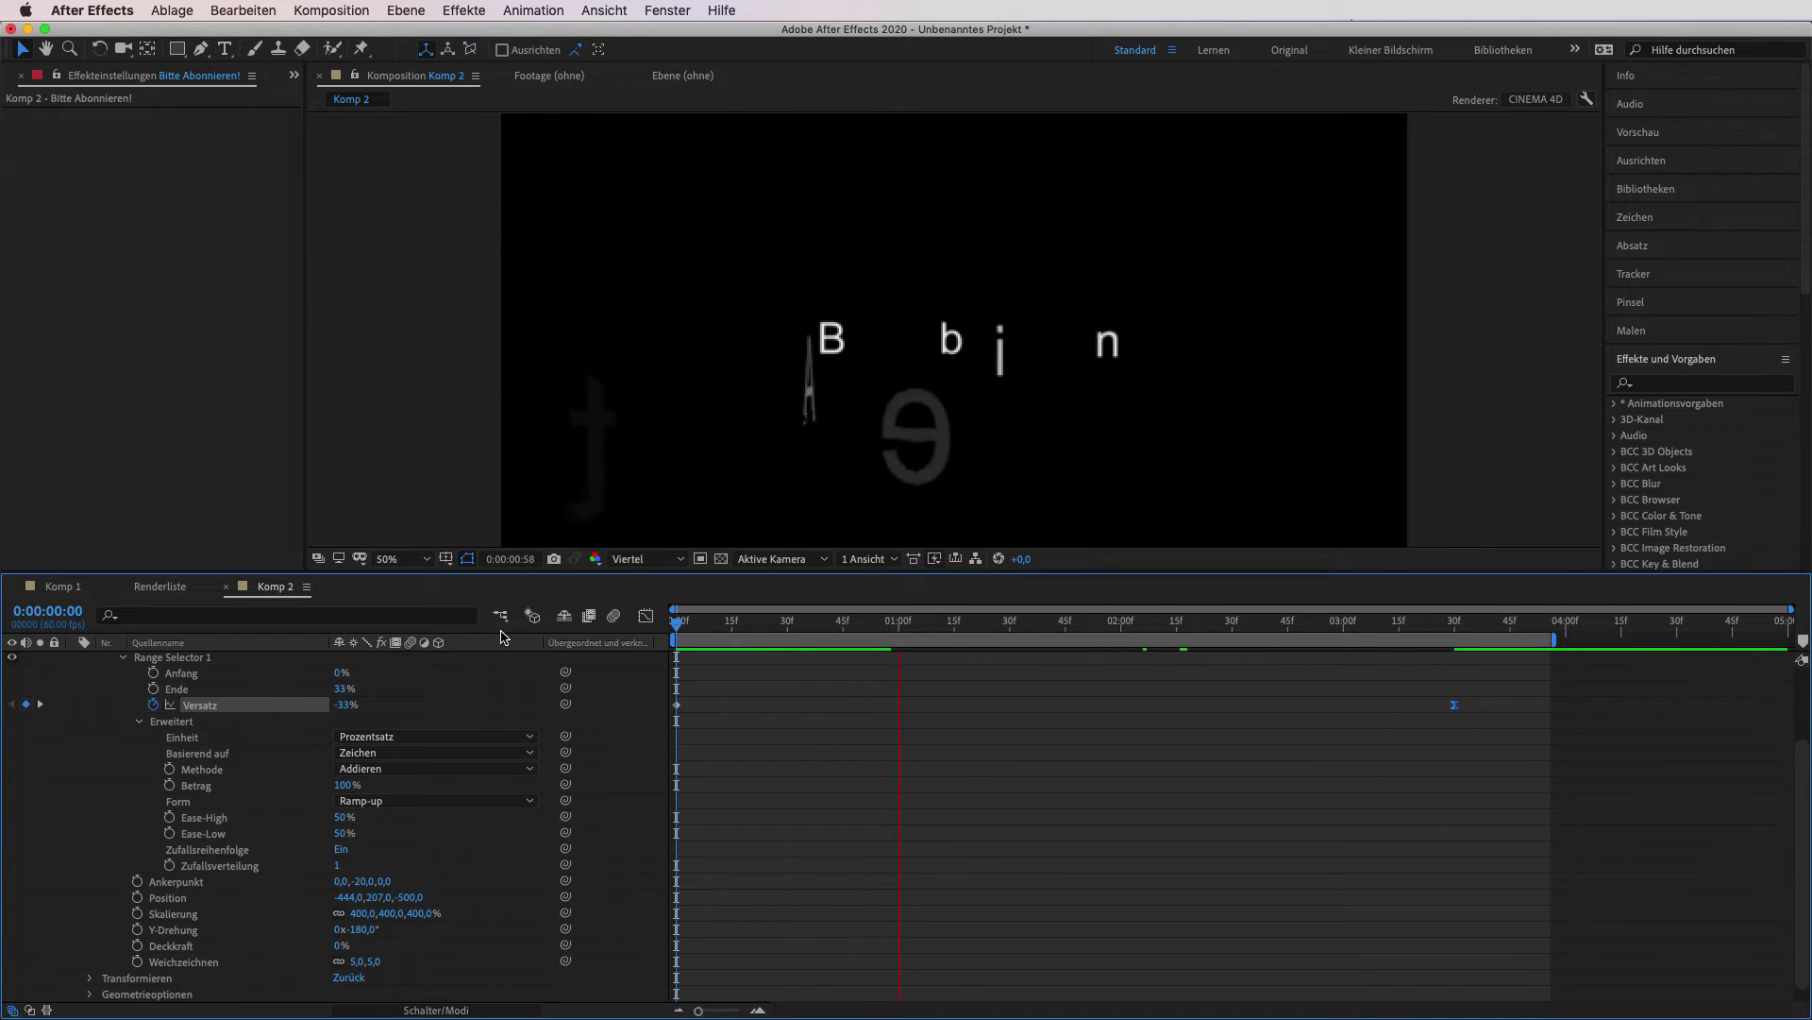
key("space")
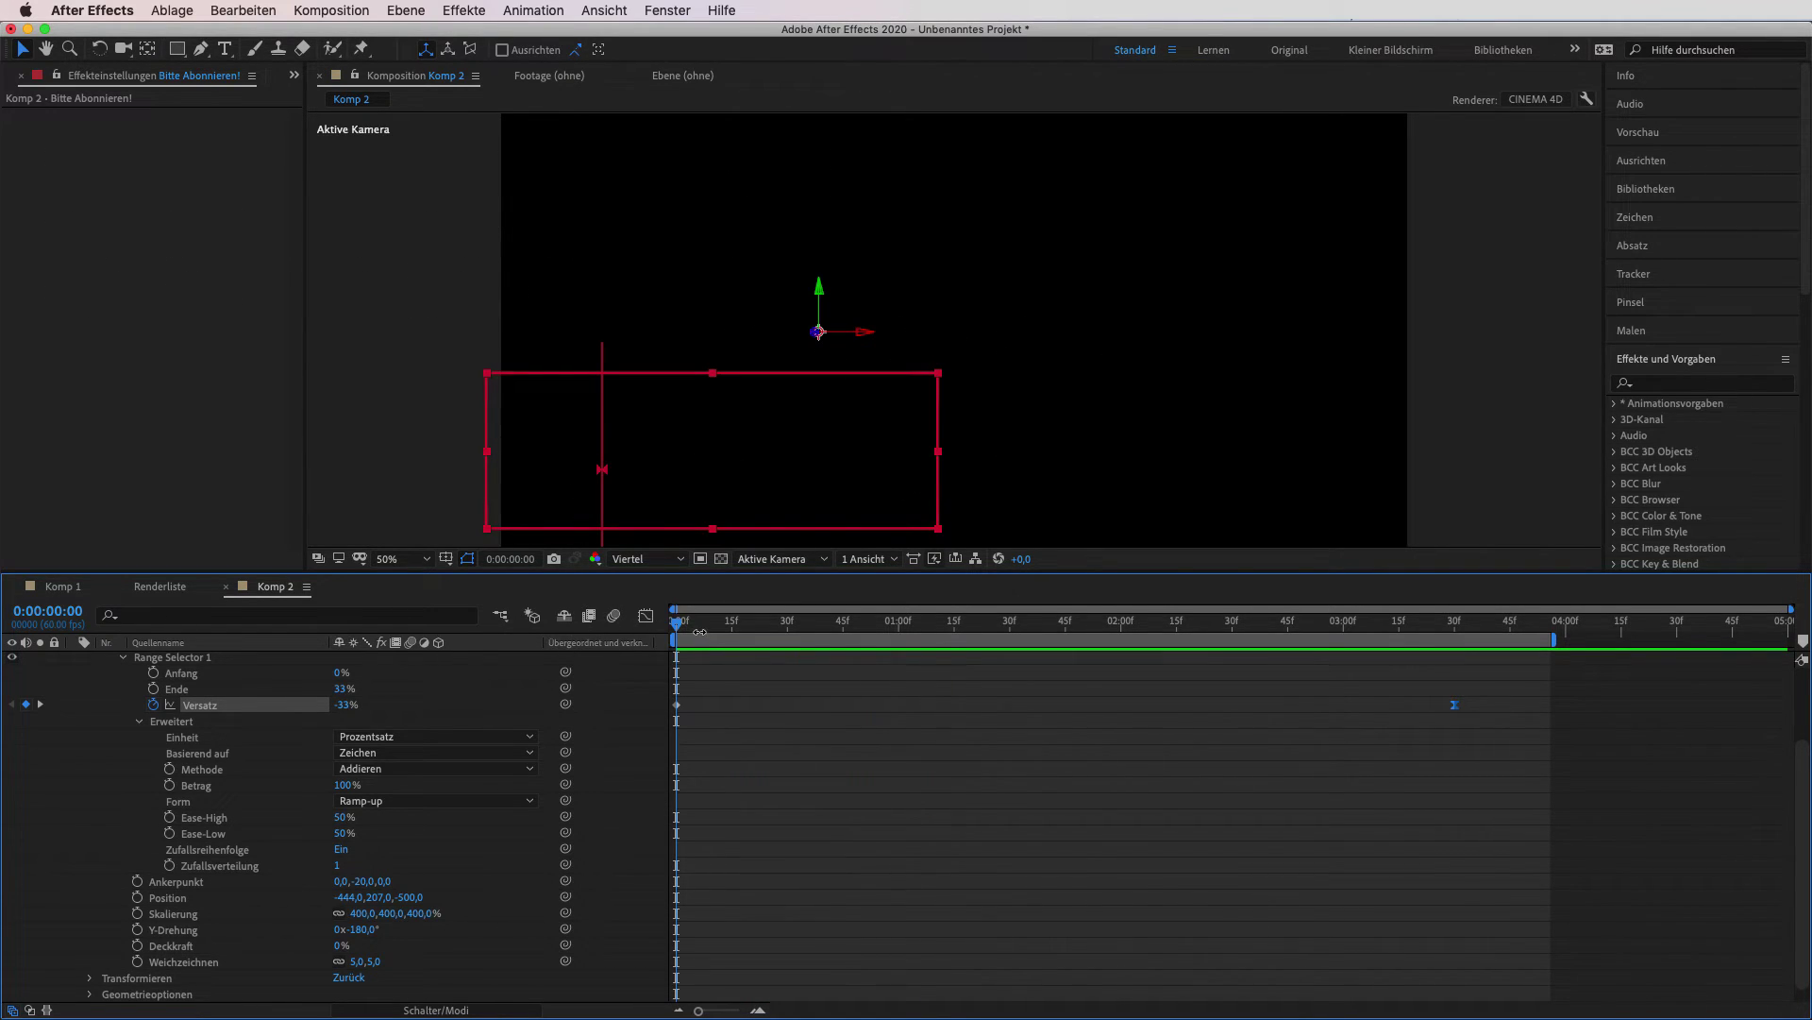
- Delete the Y-Drehung property from Animator 1 and preview the letters around frame 47
left_click(161, 931)
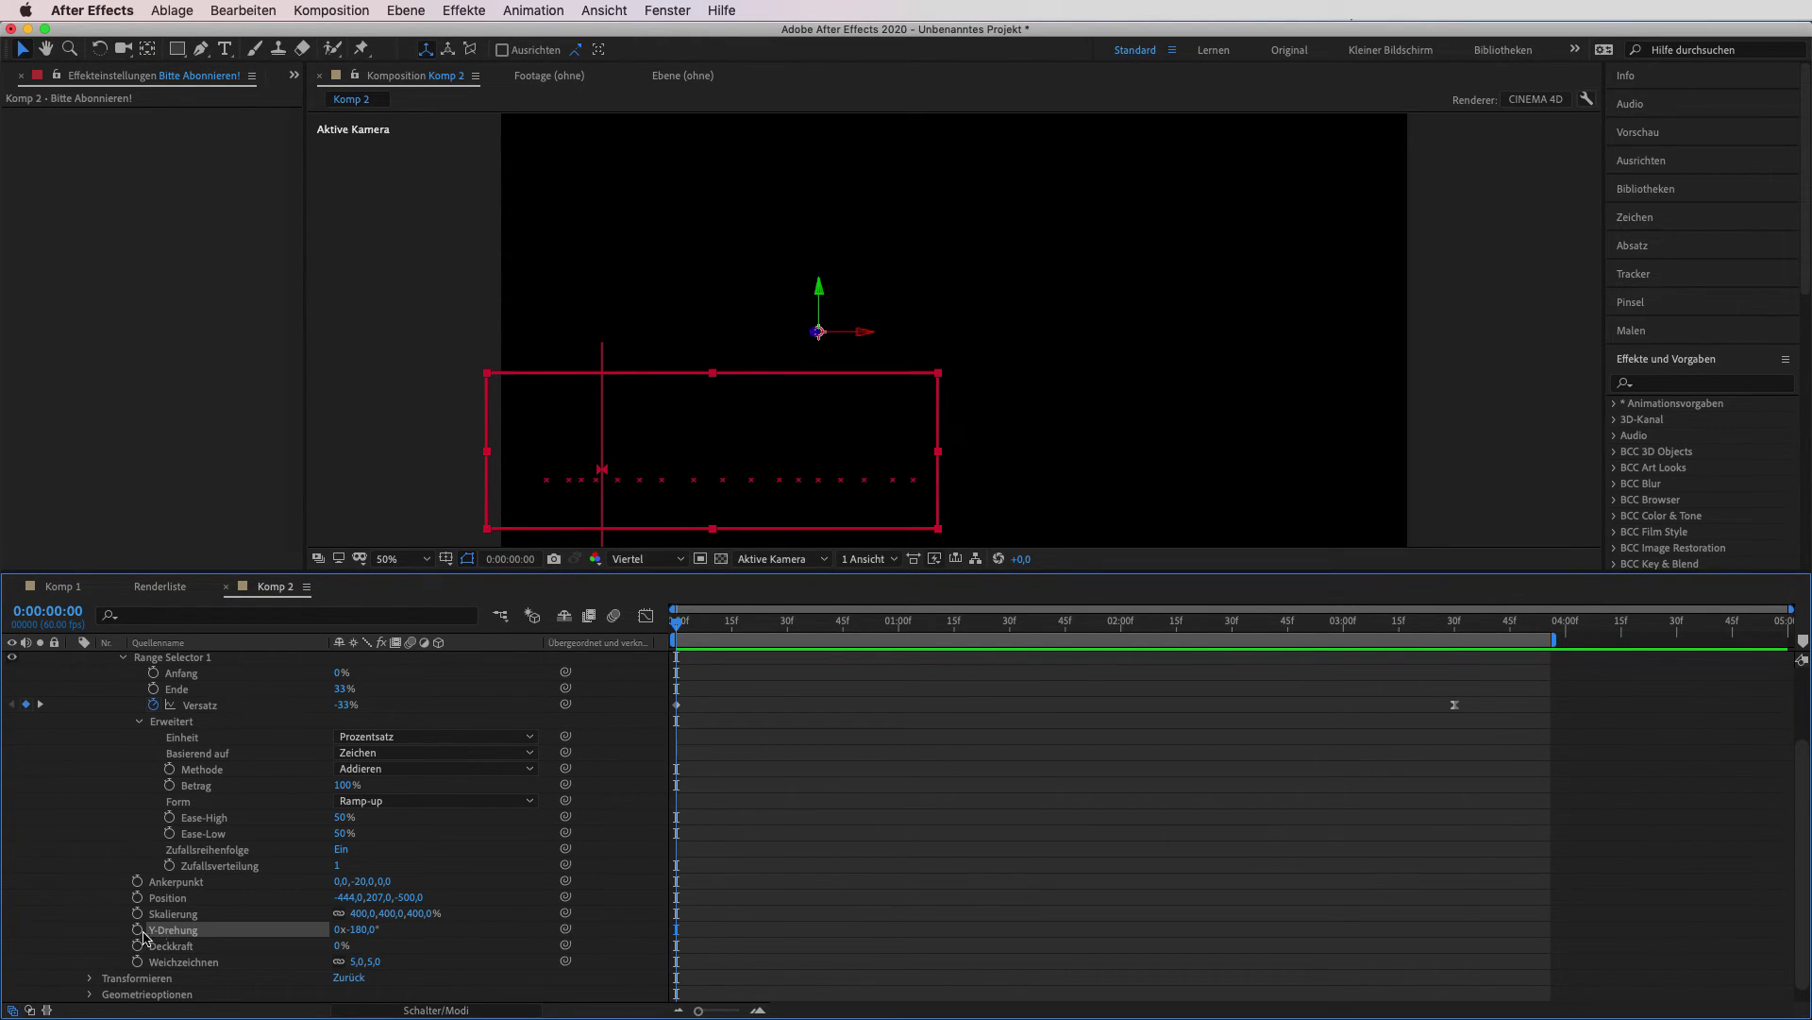
key("Delete")
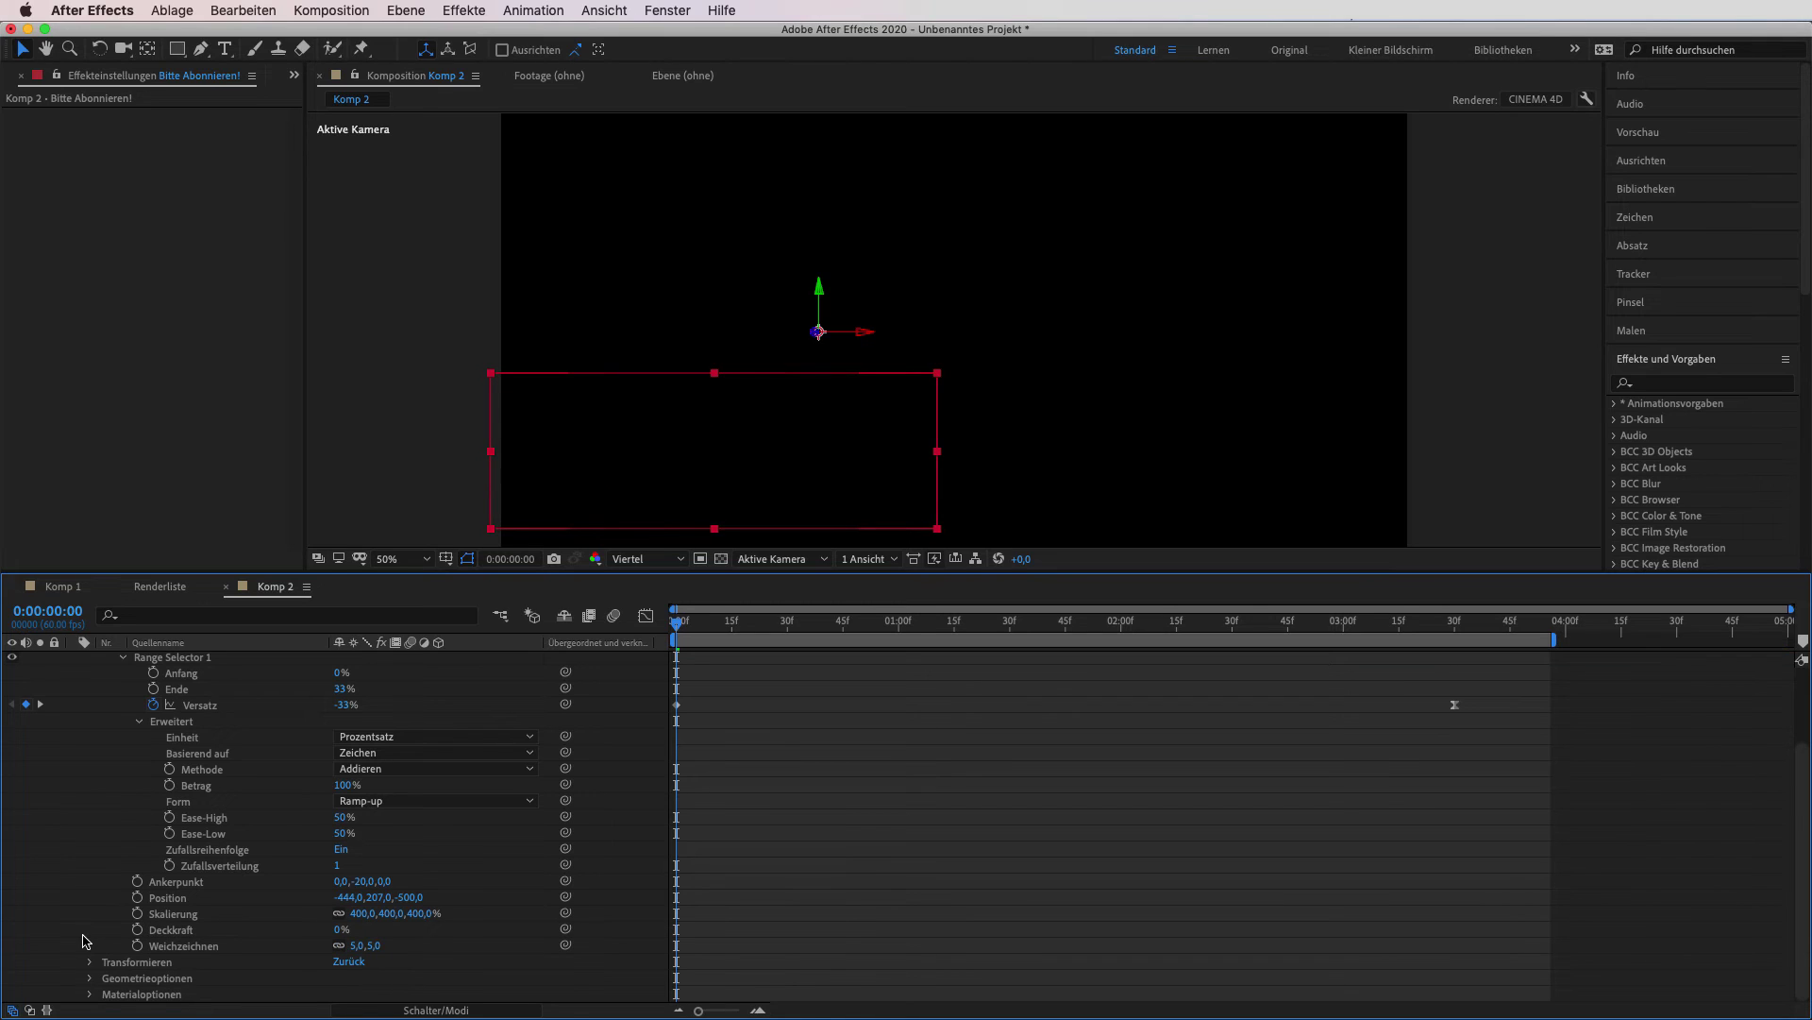
left_click_drag(699, 623, 852, 623)
key("space")
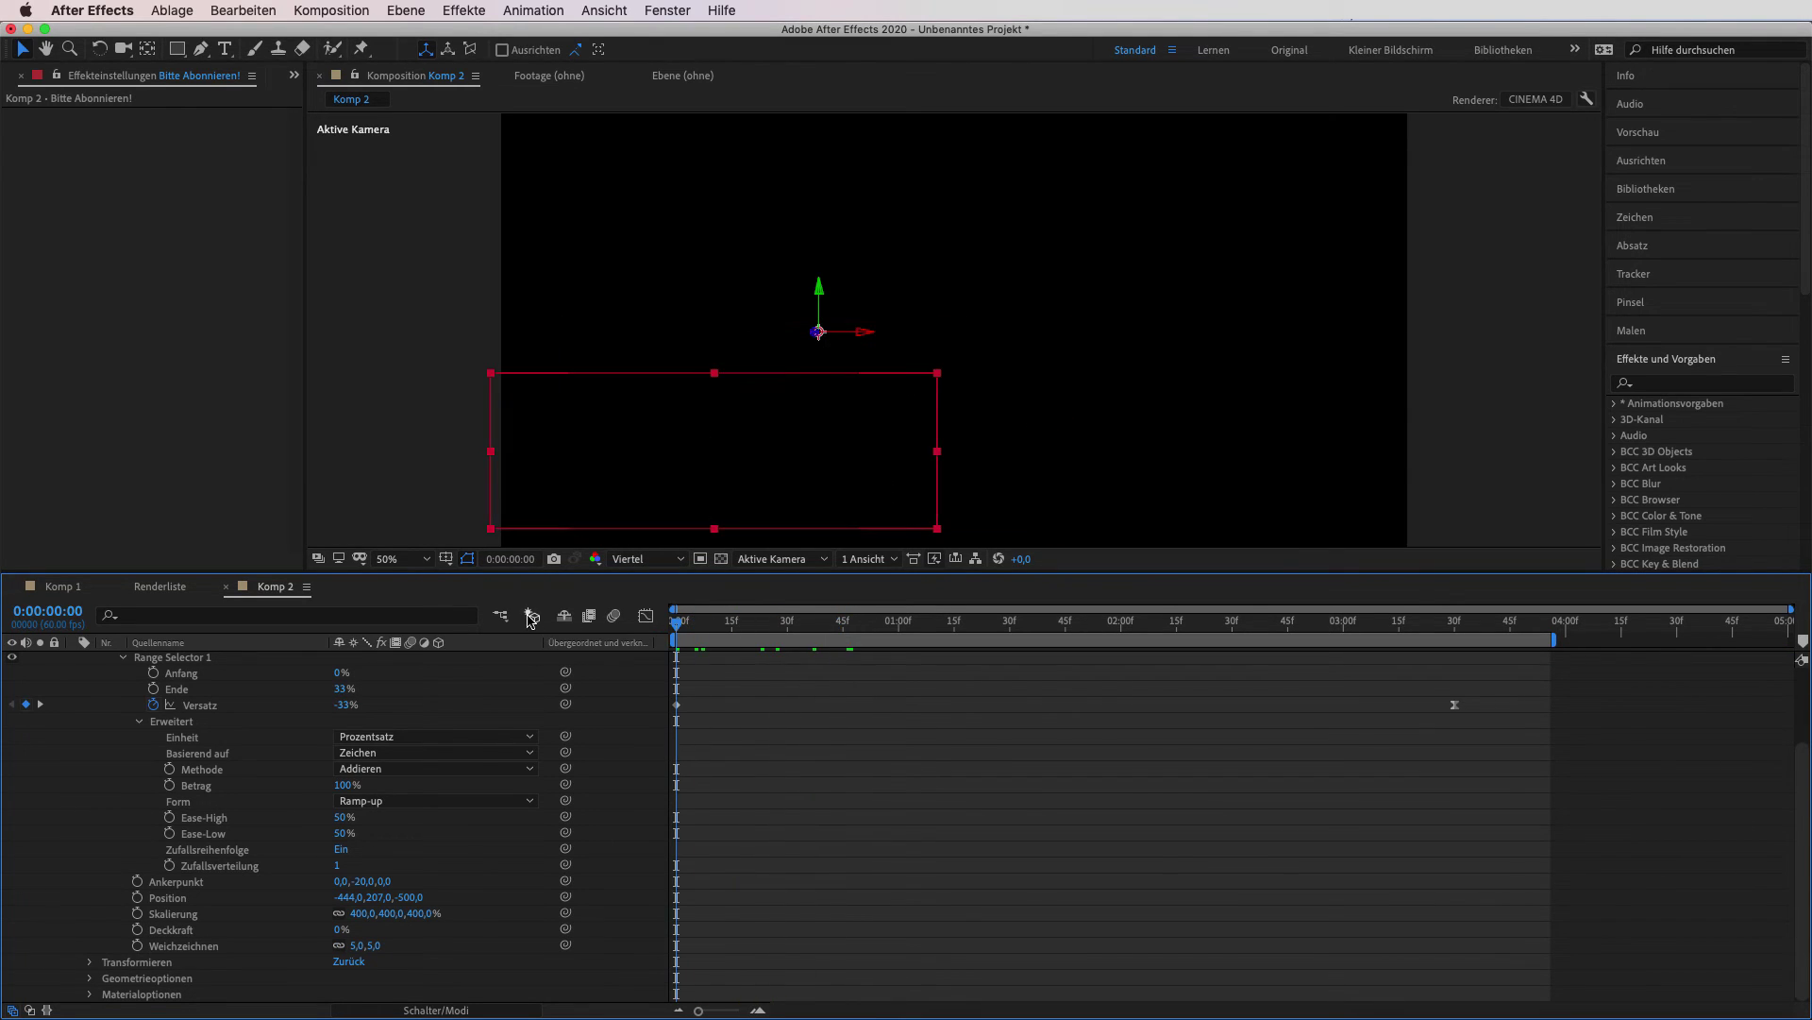